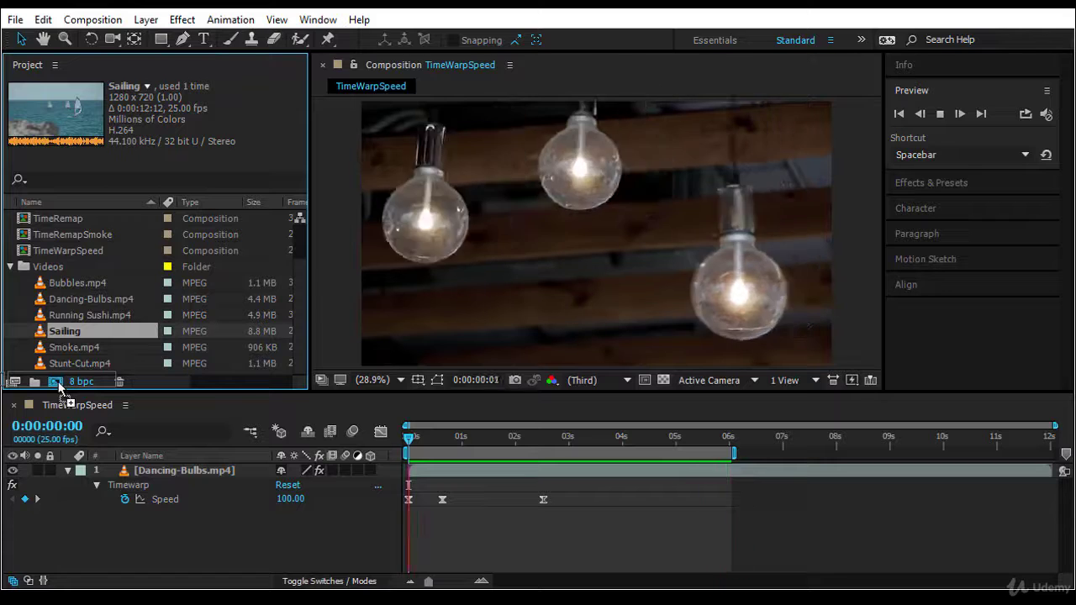
# Step: Create a new composition from the Sailing footage and check the footage's frame rate
pyautogui.moveTo(58, 387); pyautogui.dragTo(55, 382)
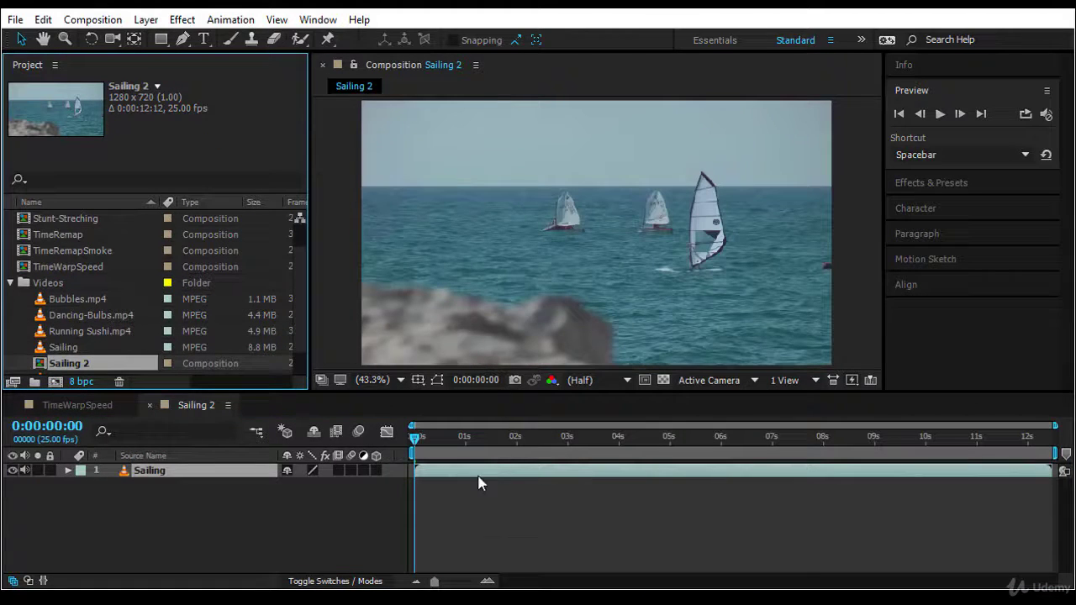
pyautogui.click(63, 347)
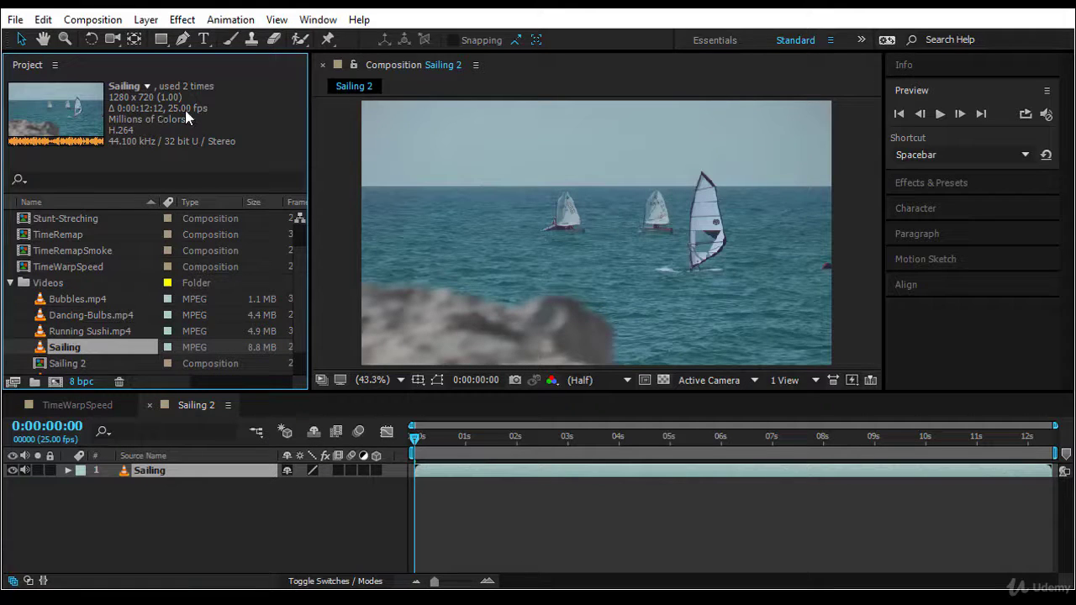
# Step: Rename the new Sailing composition as TimeWarpFrame in its composition settings
pyautogui.rightClick(178, 405)
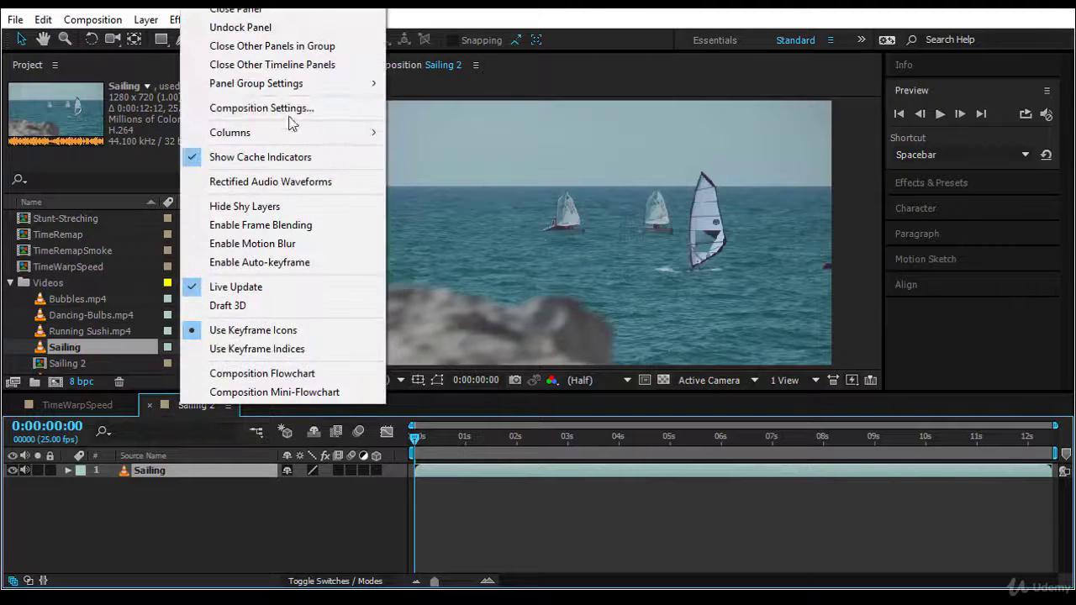
pyautogui.click(291, 120)
pyautogui.click(553, 303)
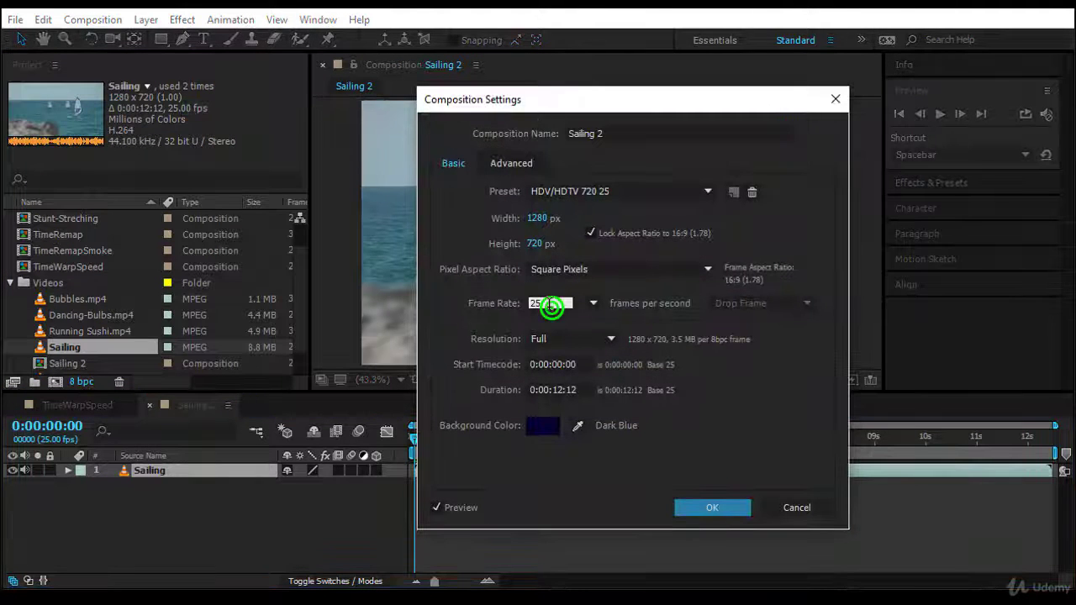
pyautogui.click(614, 136)
pyautogui.doubleClick(597, 135)
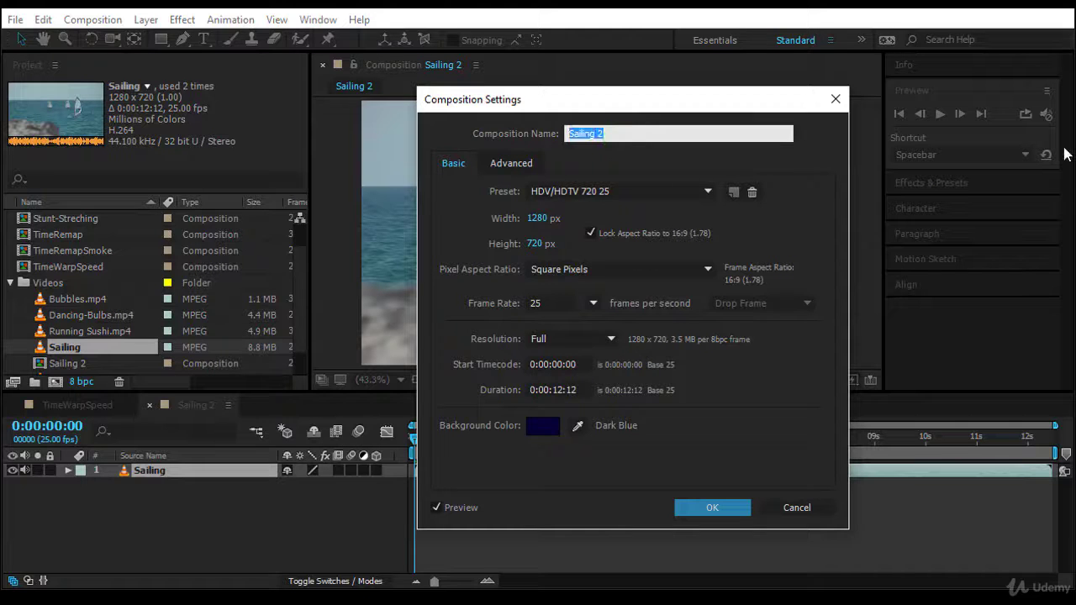
pyautogui.write('Timw')
pyautogui.press('BackSpace')
pyautogui.write('eWarpFrame')
pyautogui.press('Return')
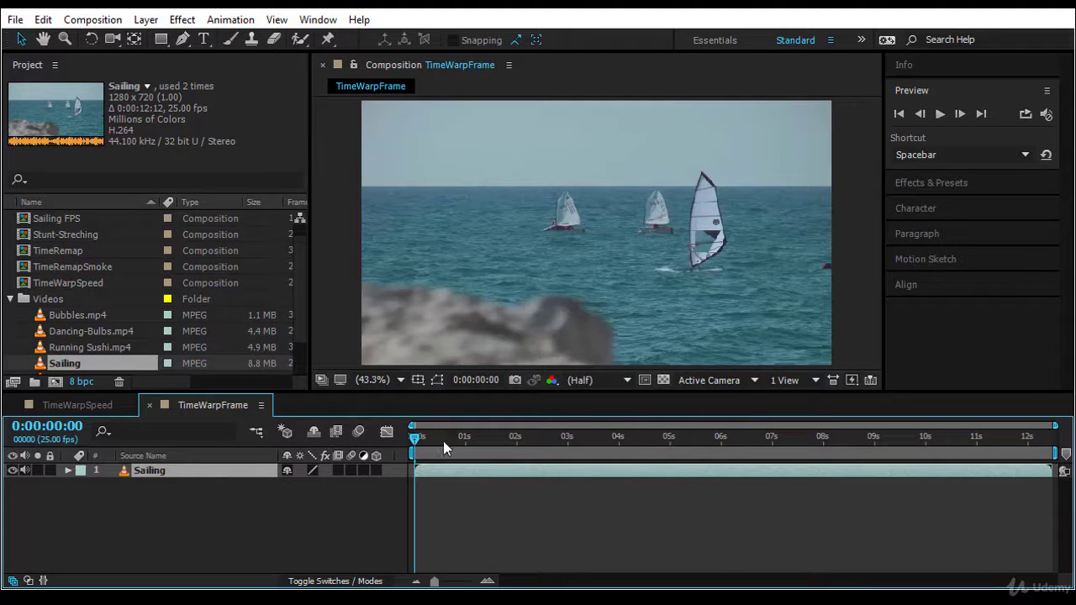
# Step: Scrub the clip to 0:00:00:20, compare its timecode and frame-number displays, and return to the start
pyautogui.moveTo(415, 438); pyautogui.dragTo(455, 444)
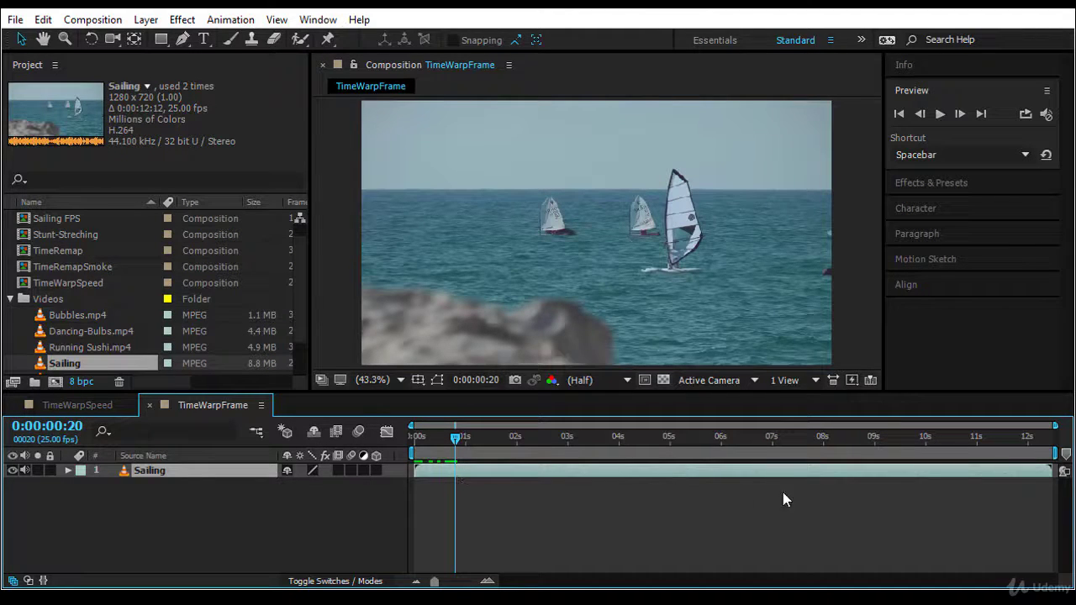
pyautogui.moveTo(455, 436)
pyautogui.mouseDown()
pyautogui.moveTo(407, 447)
pyautogui.moveTo(455, 441)
pyautogui.mouseUp()
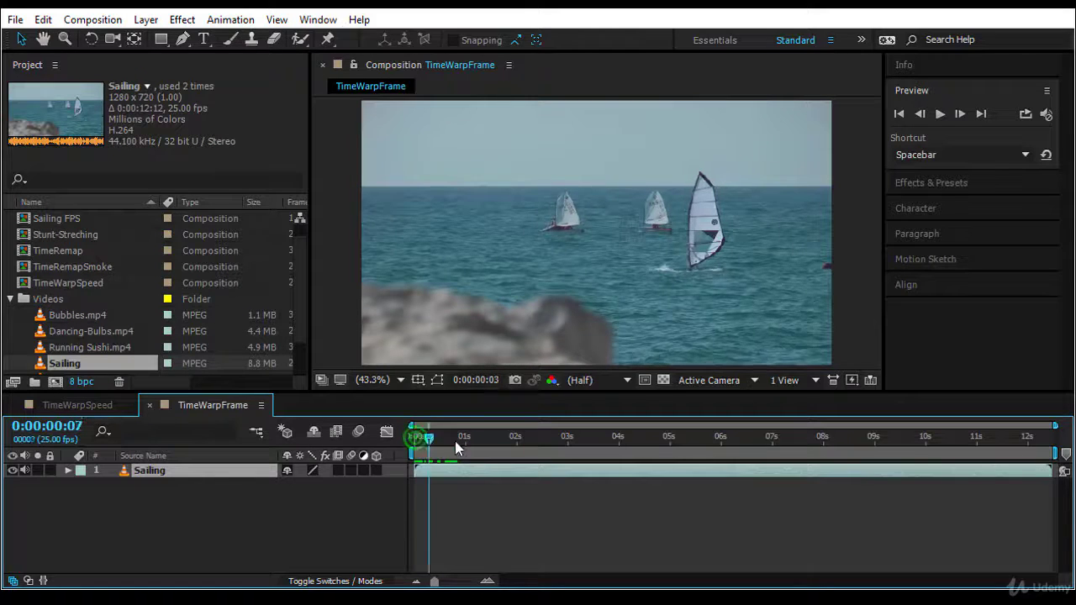
pyautogui.keyDown('ctrl'); pyautogui.click(67, 427); pyautogui.keyUp('ctrl')
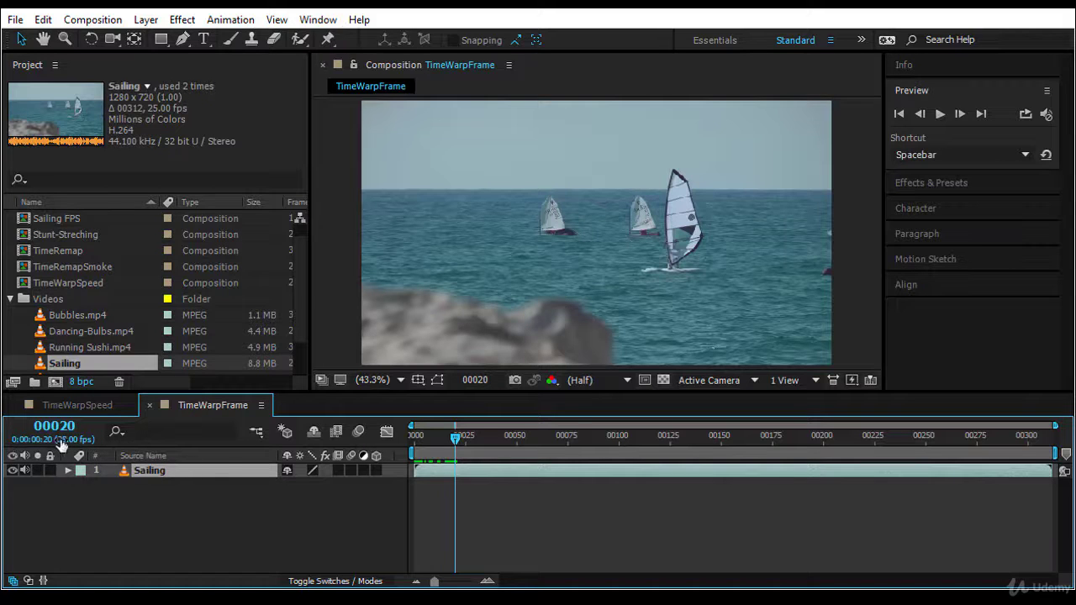
pyautogui.keyDown('ctrl'); pyautogui.click(61, 431); pyautogui.keyUp('ctrl')
pyautogui.click(458, 435)
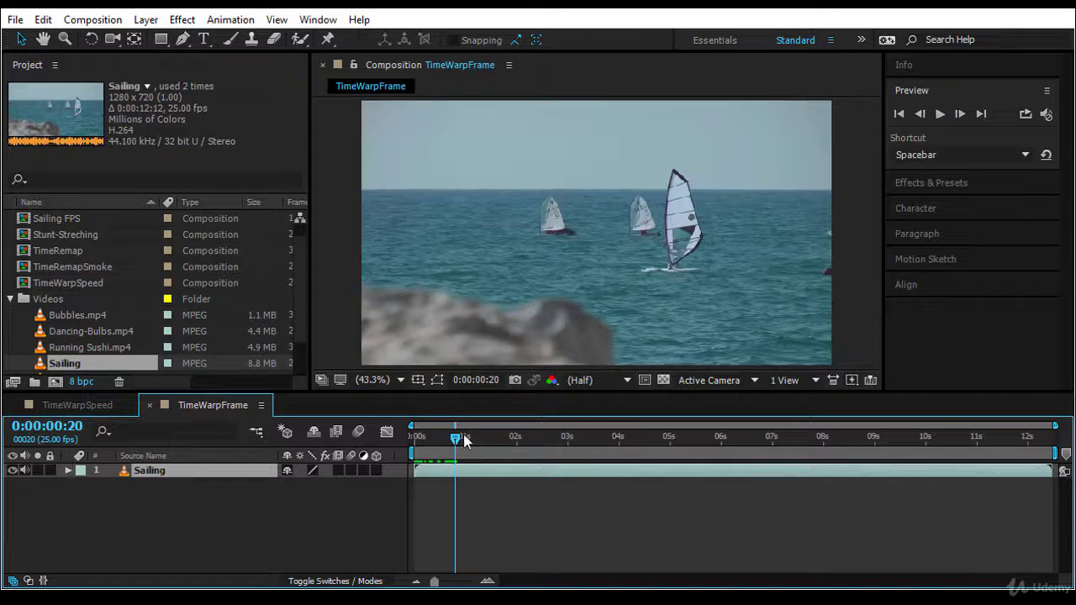
pyautogui.press('Home')
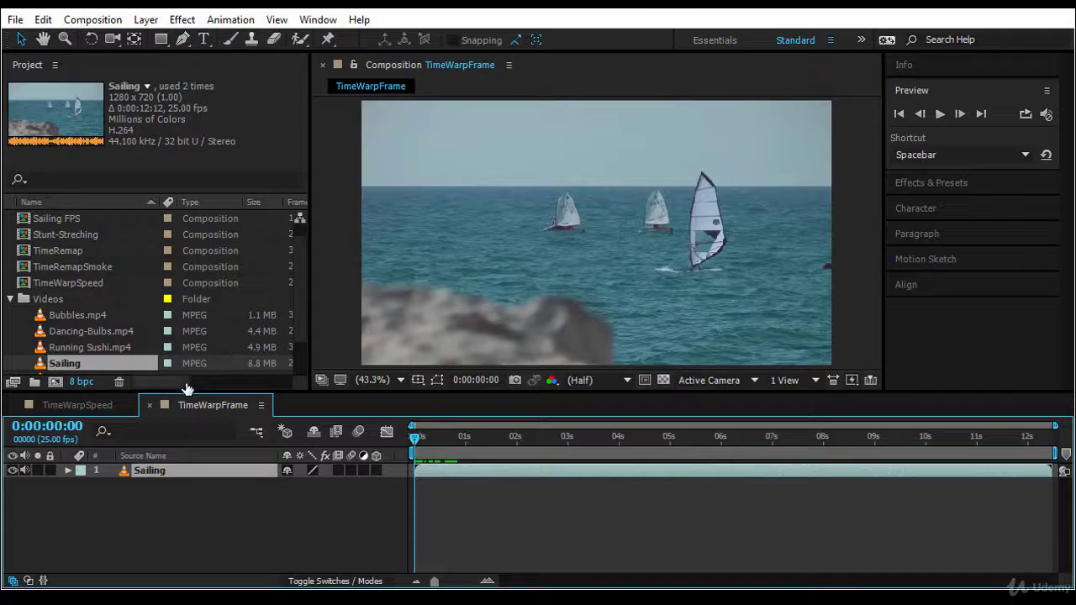
# Step: Move the TimeWarpFrame composition out of the Videos folder to the project's top level
pyautogui.scroll(-1, 115, 358)
pyautogui.moveTo(97, 363); pyautogui.dragTo(128, 164)
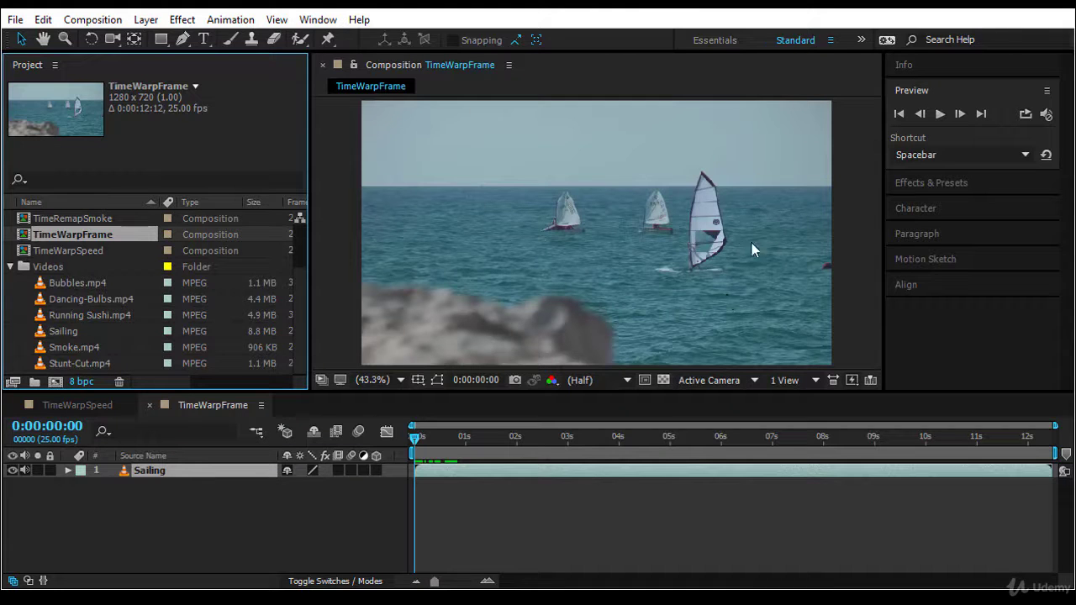
# Step: Find the Auto Levels effect, apply it to the Sailing layer, and collapse its settings
pyautogui.click(951, 183)
pyautogui.click(939, 137)
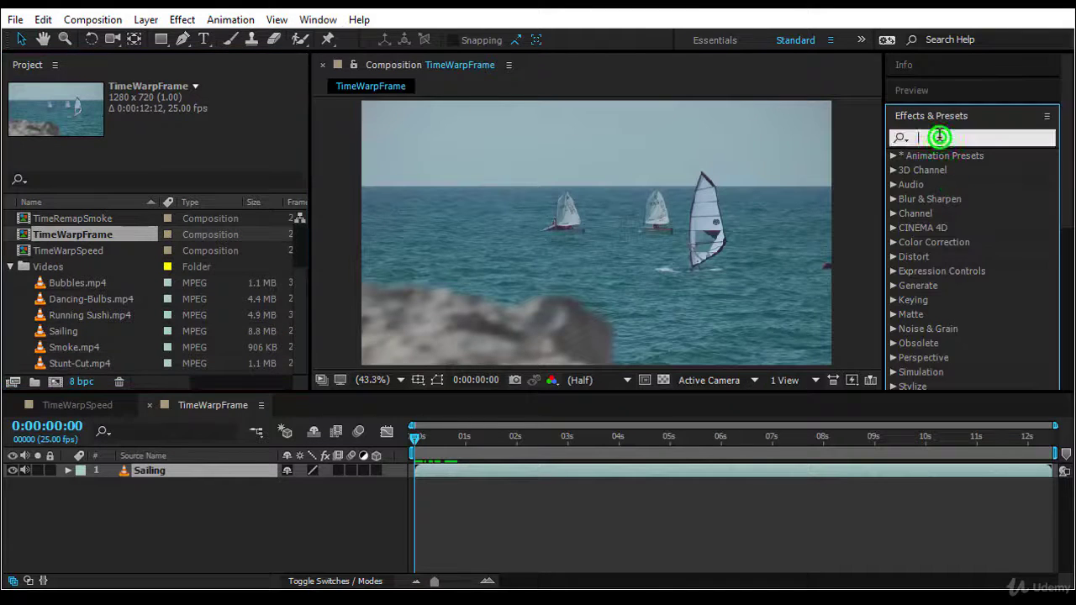
pyautogui.write('level')
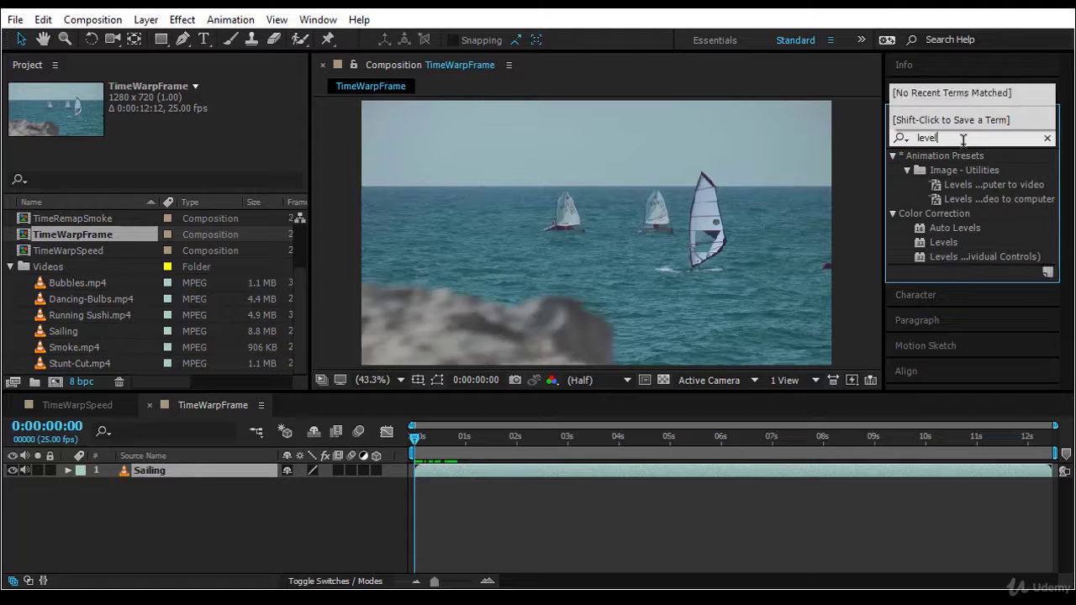
pyautogui.moveTo(969, 222); pyautogui.dragTo(679, 244)
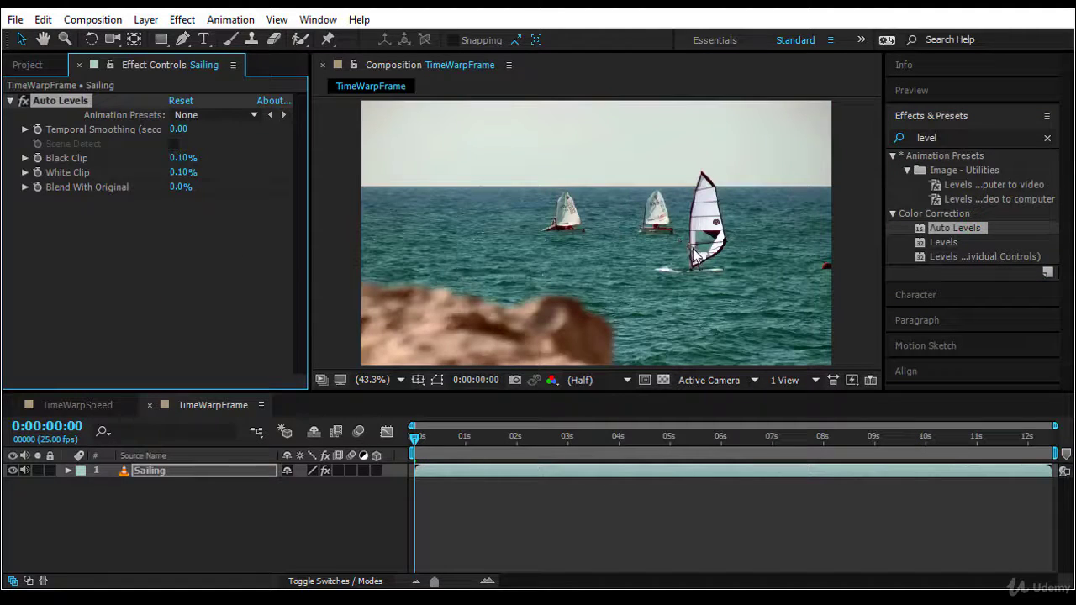
pyautogui.click(11, 100)
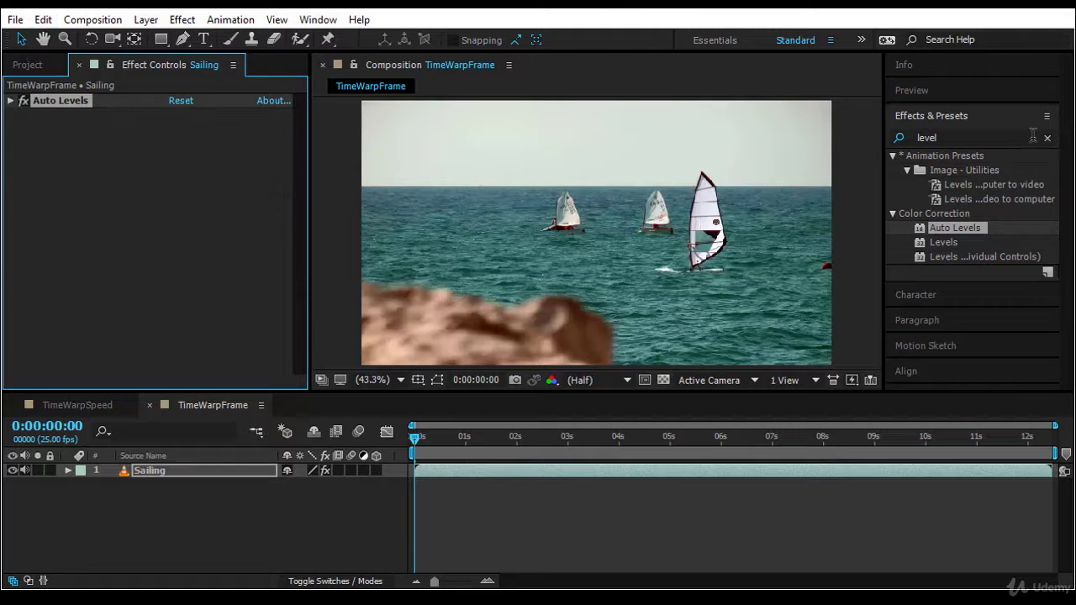
# Step: Clear the effect search and apply the Timewarp effect from the Time category to the Sailing layer
pyautogui.click(949, 137)
pyautogui.press('BackSpace')
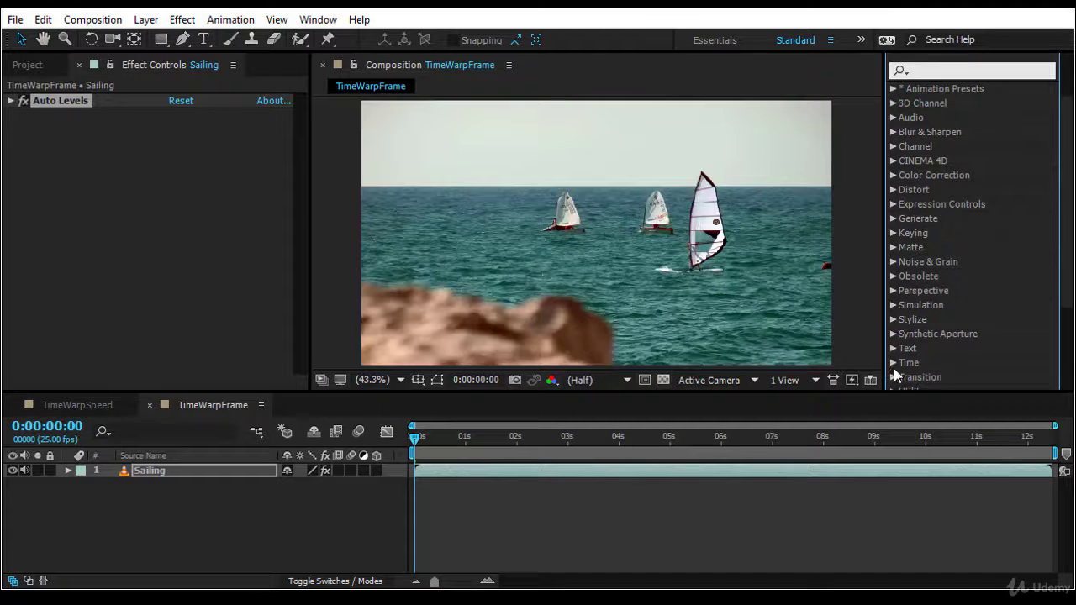
pyautogui.click(892, 362)
pyautogui.moveTo(960, 341); pyautogui.dragTo(242, 473)
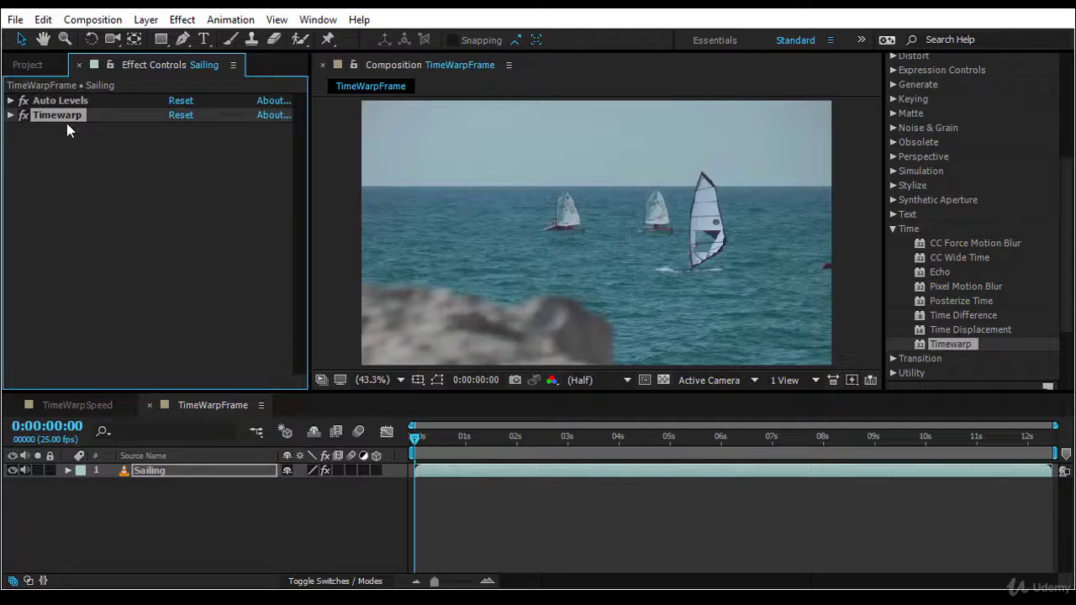
# Step: Reorder the Sailing layer's effects so that Auto Levels comes after Timewarp
pyautogui.click(73, 151)
pyautogui.click(57, 115)
pyautogui.click(71, 100)
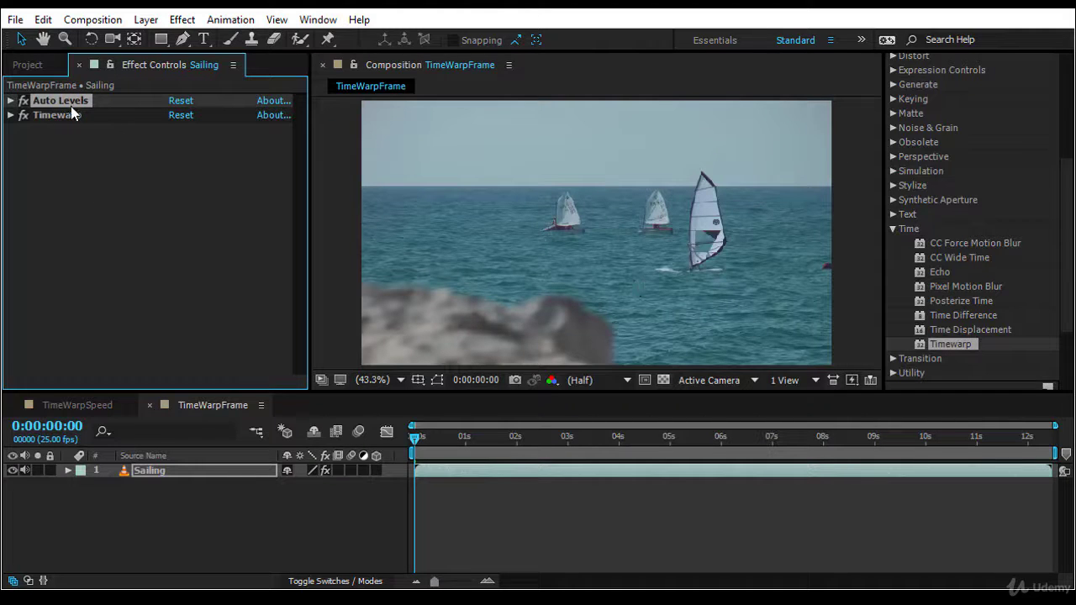
pyautogui.moveTo(71, 104); pyautogui.dragTo(76, 133)
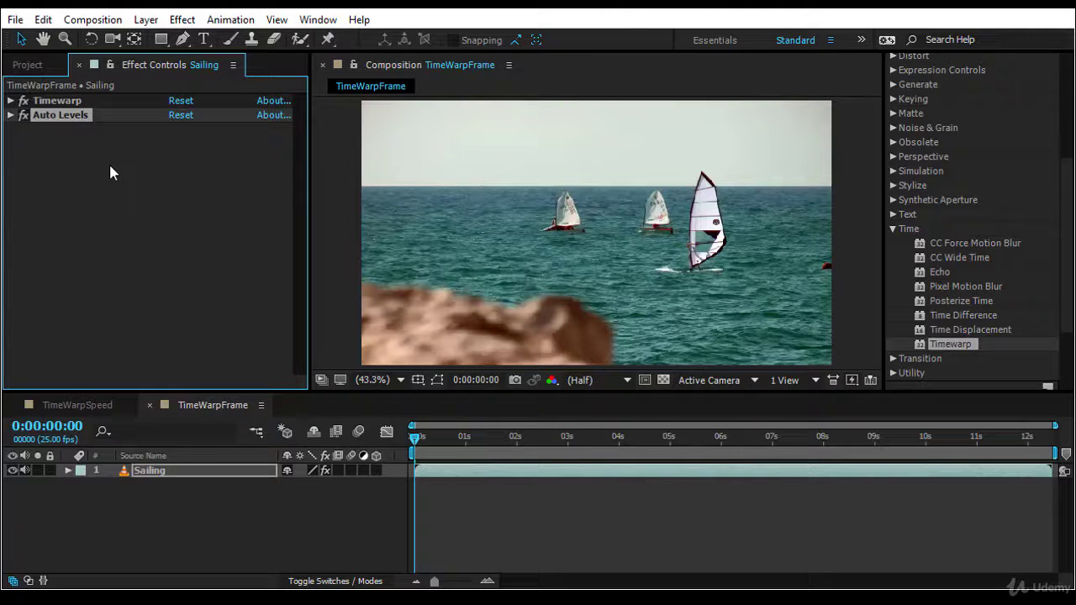
pyautogui.click(144, 200)
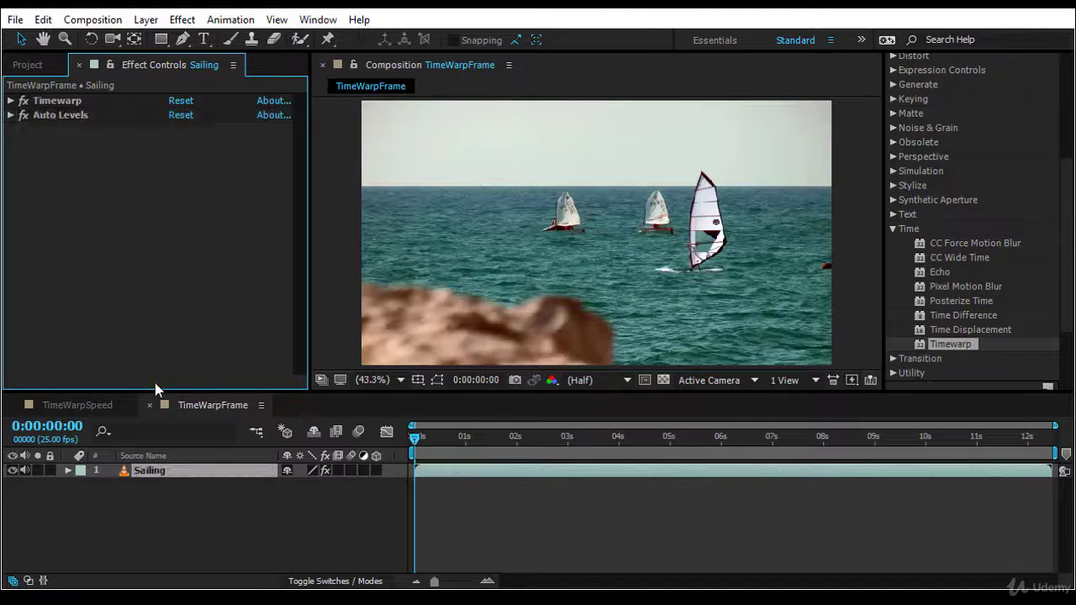
# Step: Expand the Timewarp effect and set Adjust Time By to Source Frame
pyautogui.click(95, 100)
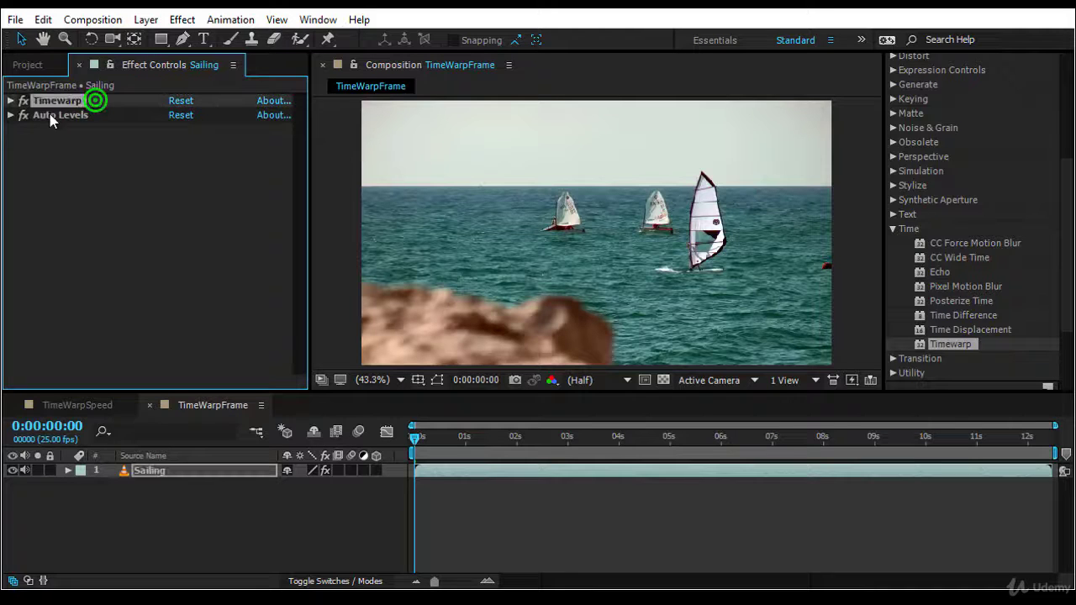
pyautogui.click(11, 100)
pyautogui.click(207, 147)
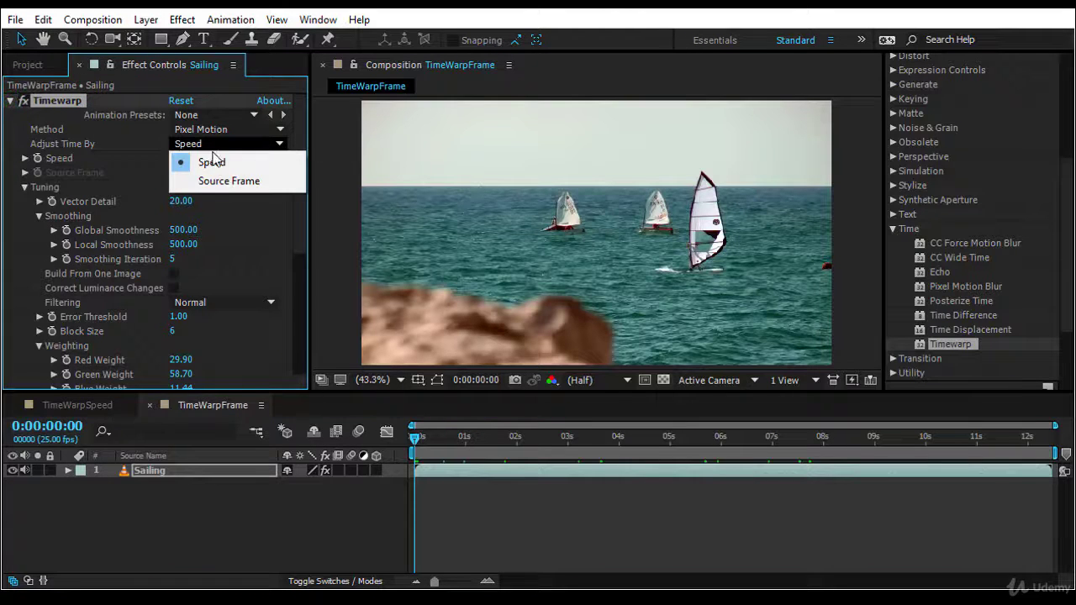
pyautogui.click(223, 186)
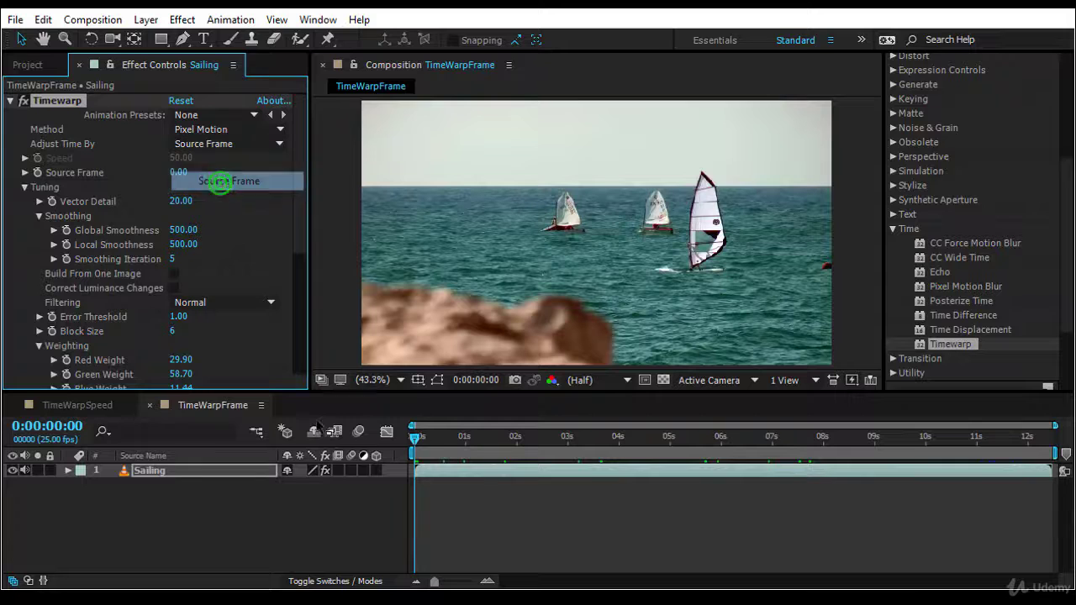
# Step: Scrub through the whole composition to examine how the clip plays with Timewarp set to Source Frame
pyautogui.click(412, 439)
pyautogui.moveTo(412, 439); pyautogui.dragTo(1034, 439)
pyautogui.press('Home')
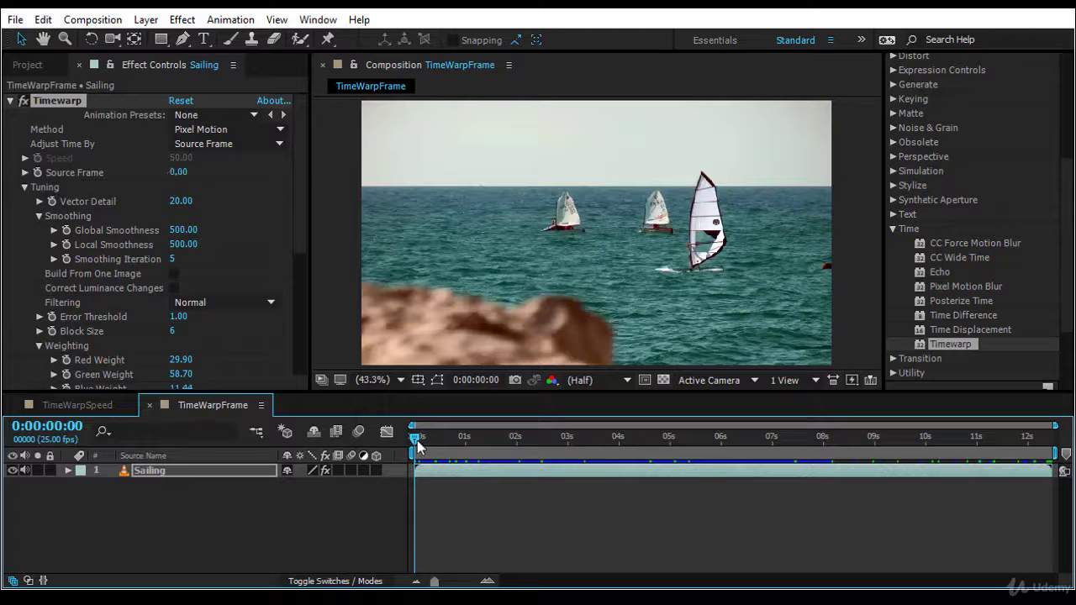
pyautogui.moveTo(414, 436); pyautogui.dragTo(1050, 491)
# Step: Add a Timewarp Source Frame keyframe of 0 at the composition's start and reveal the layer's keyframed properties
pyautogui.press('Home')
pyautogui.click(37, 173)
pyautogui.click(37, 173)
pyautogui.click(216, 473)
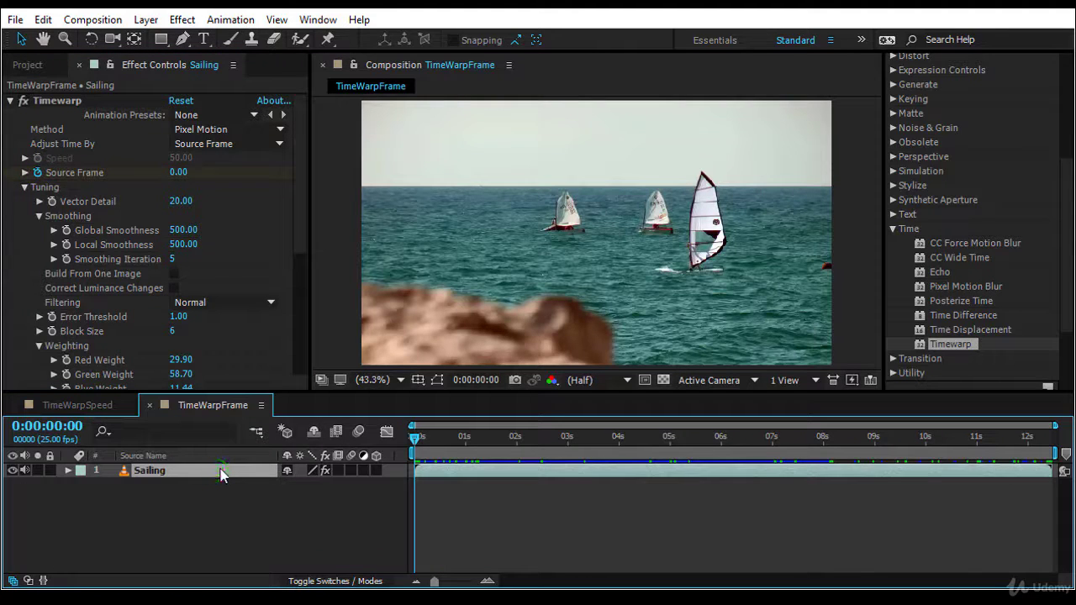
pyautogui.press('u')
pyautogui.click(529, 534)
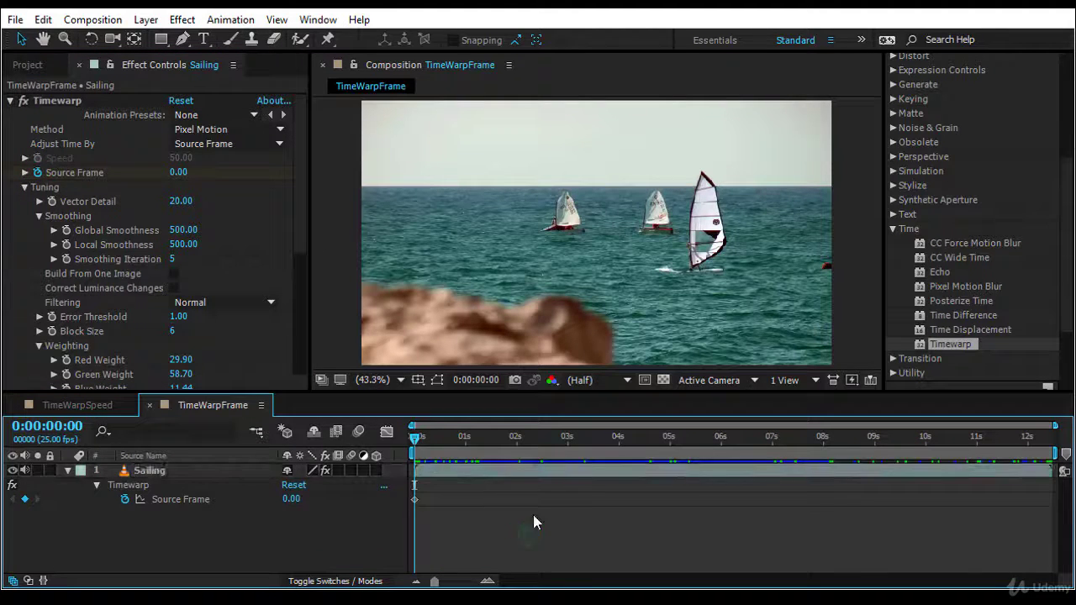
# Step: Add a Source Frame keyframe with a value of 50 at 0:00:01:00
pyautogui.moveTo(412, 437); pyautogui.dragTo(465, 442)
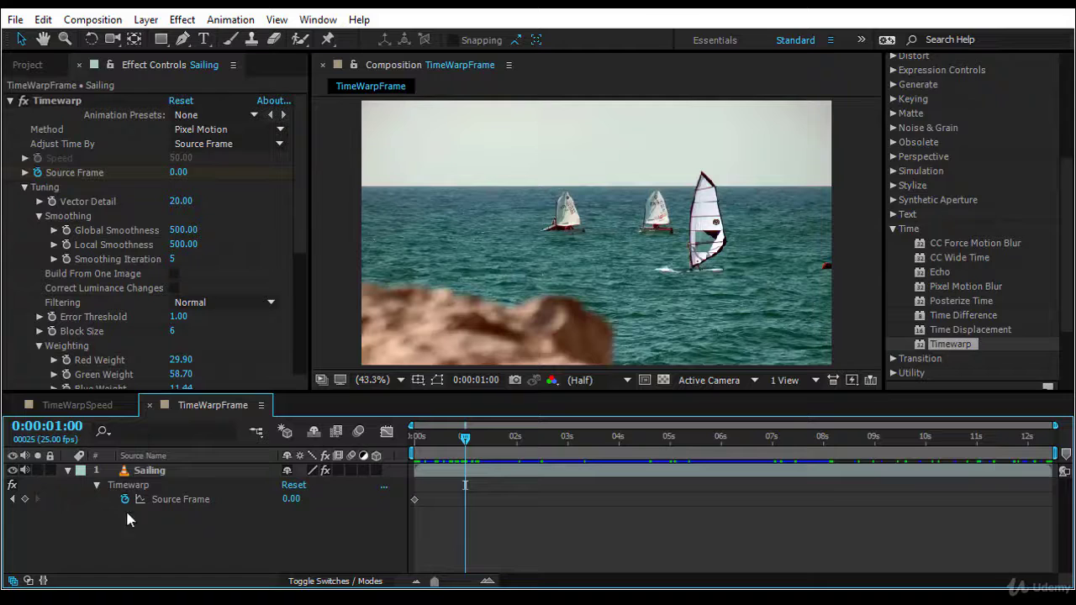
pyautogui.click(292, 499)
pyautogui.write('50')
pyautogui.press('Return')
# Step: Preview the Source Frame animation from the start of the composition
pyautogui.moveTo(464, 436); pyautogui.dragTo(385, 444)
pyautogui.scroll(5, 938, 142)
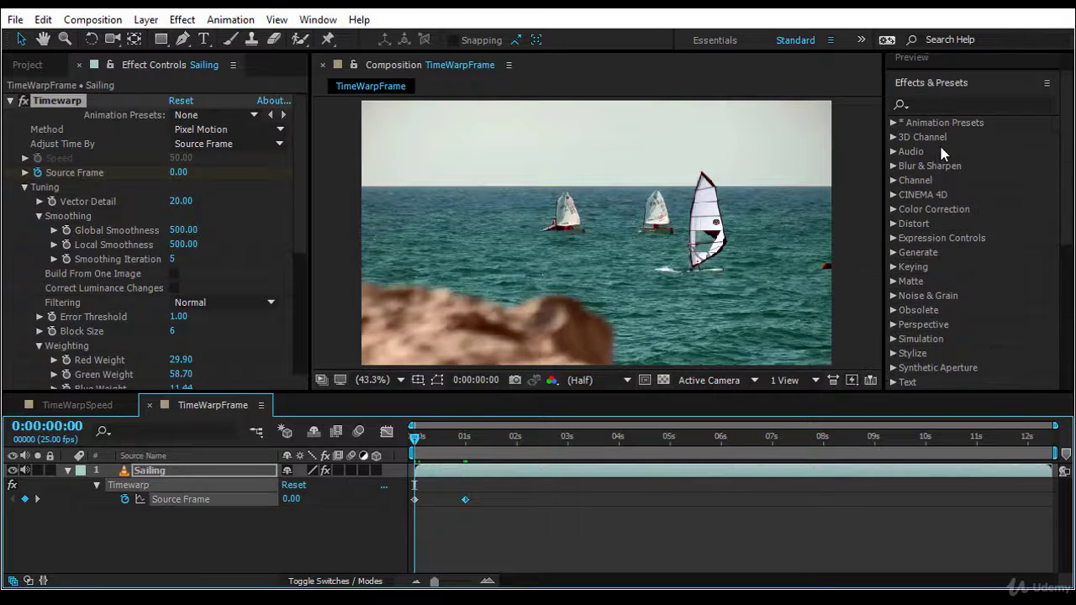
pyautogui.click(939, 91)
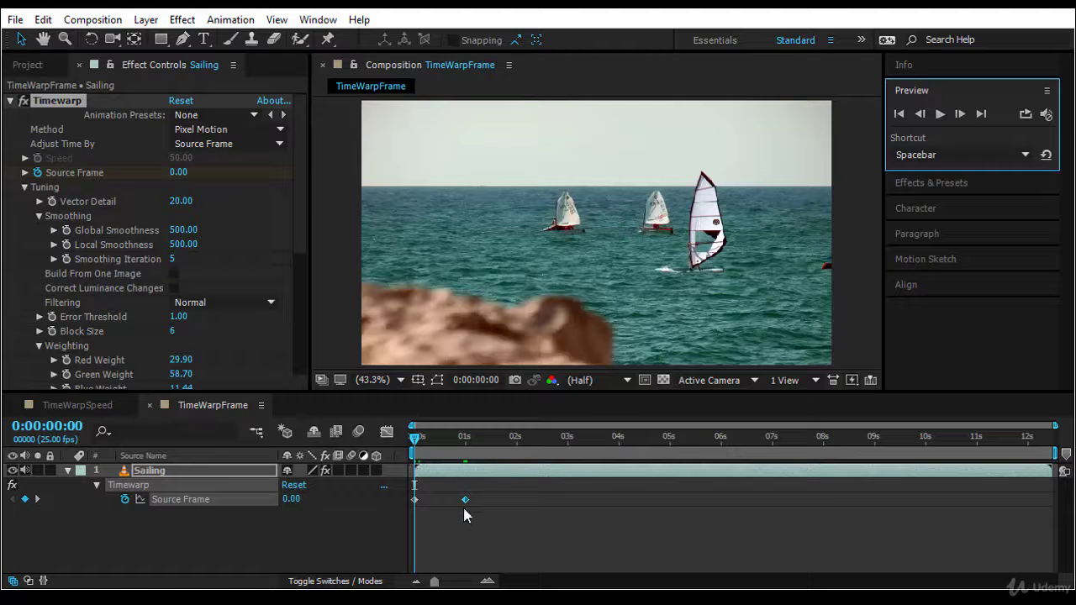
pyautogui.click(939, 117)
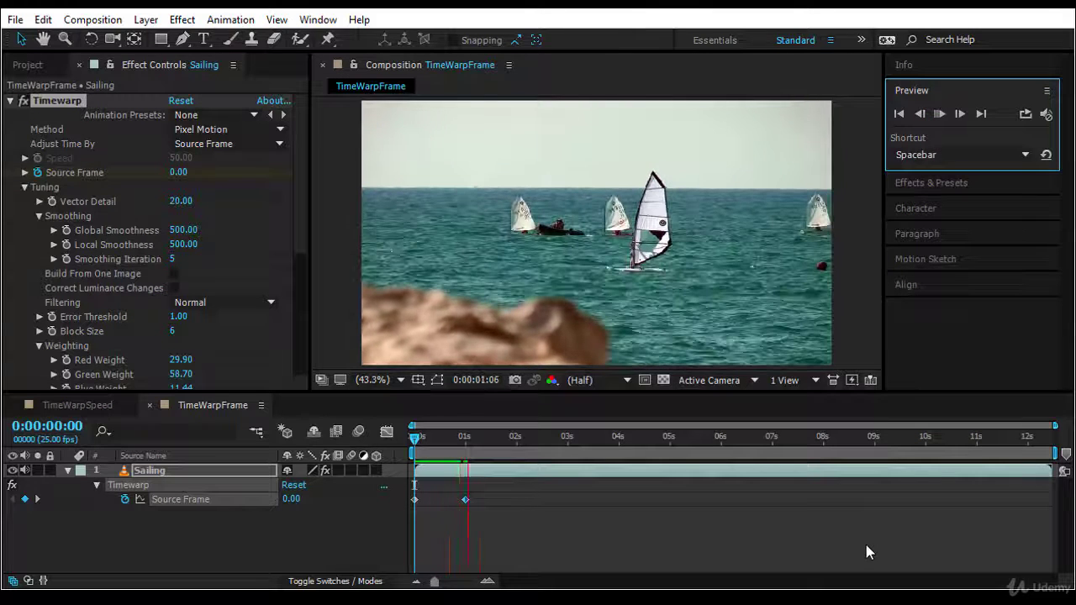
# Step: Scrub through the clip past the second Source Frame keyframe and place the current time at 0:00:02:00
pyautogui.moveTo(413, 436); pyautogui.dragTo(506, 547)
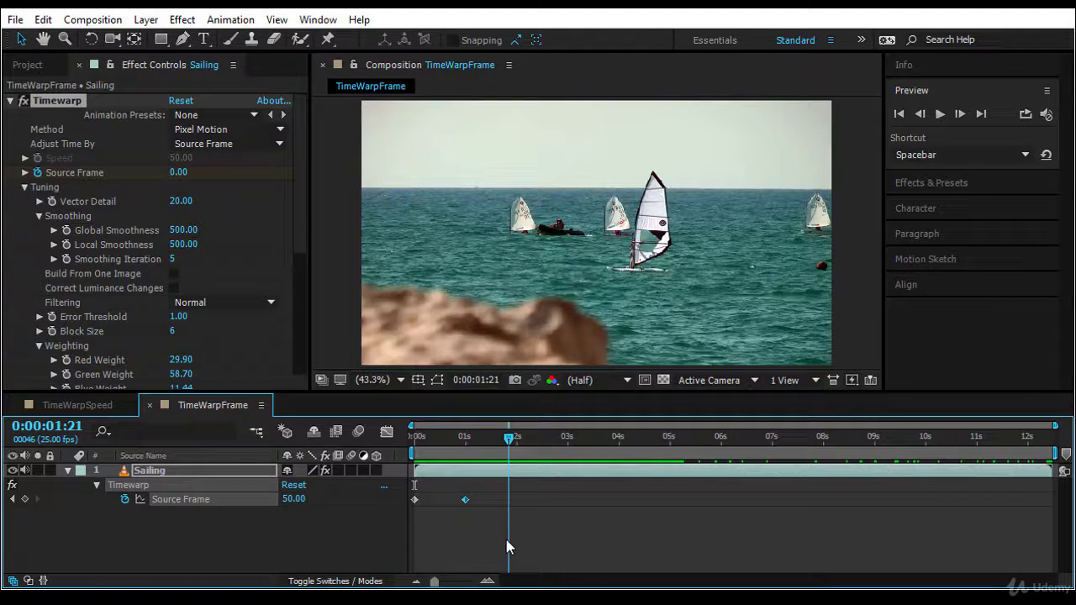
pyautogui.moveTo(506, 540); pyautogui.dragTo(633, 524)
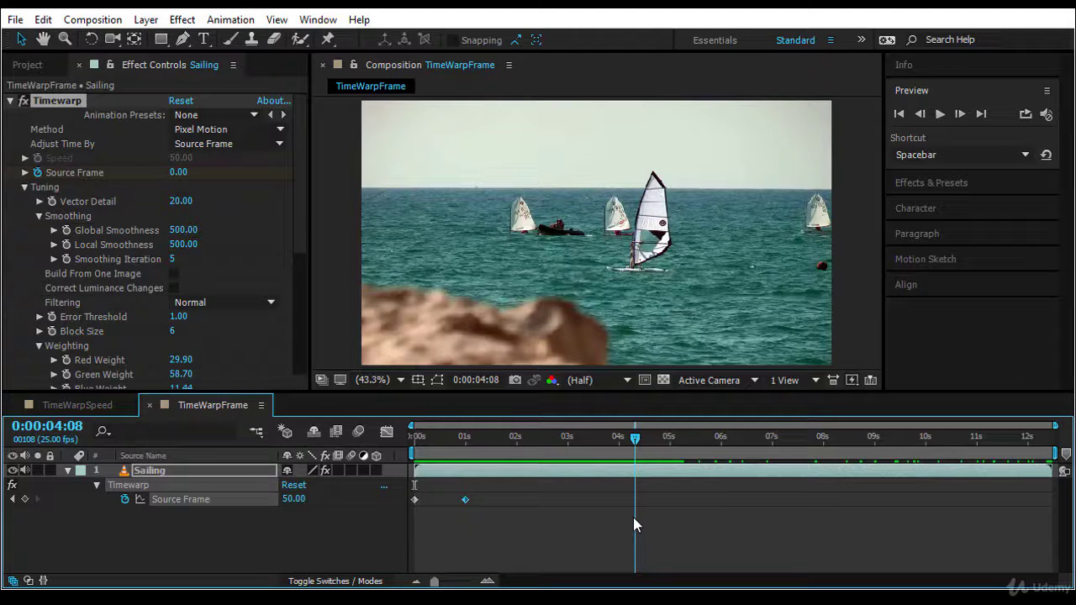
pyautogui.moveTo(633, 517); pyautogui.dragTo(565, 539)
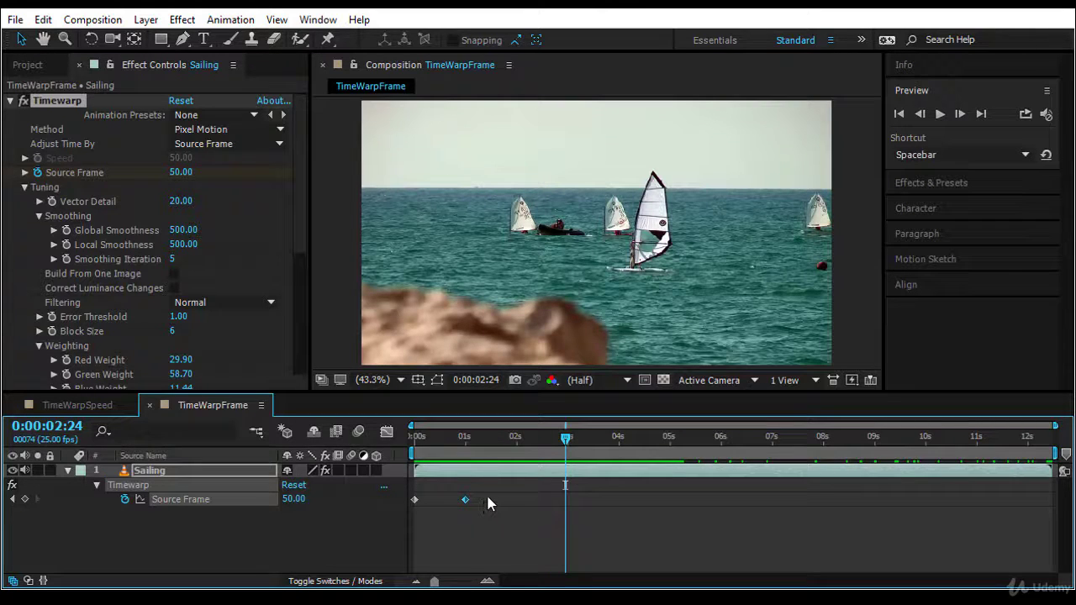
pyautogui.moveTo(569, 441); pyautogui.dragTo(522, 470)
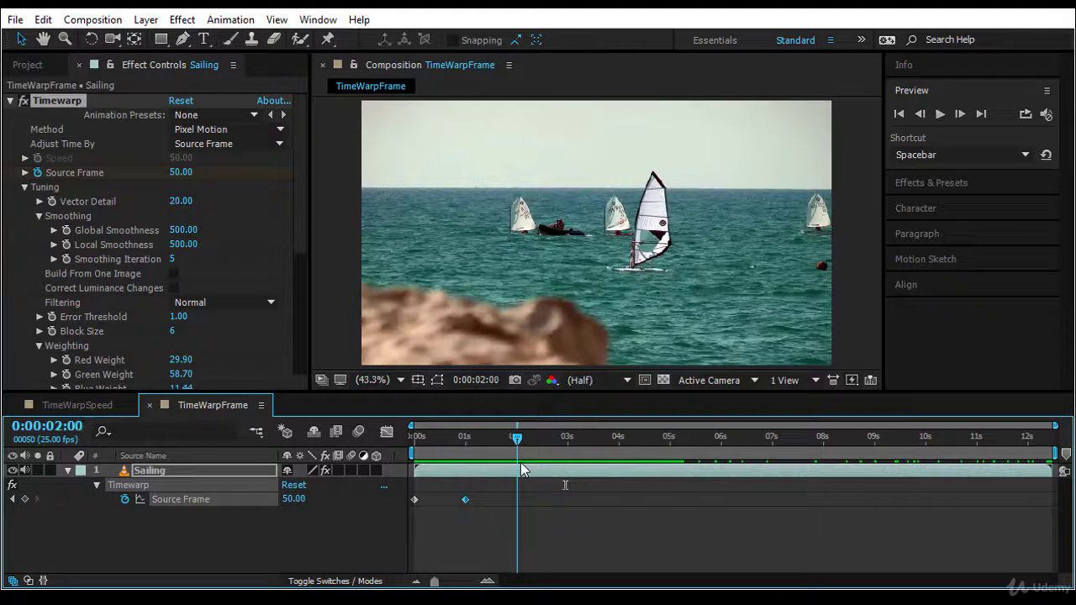
# Step: Add a Source Frame keyframe with a value of 125 at 0:00:02:00 and preview the animation from the start
pyautogui.click(289, 499)
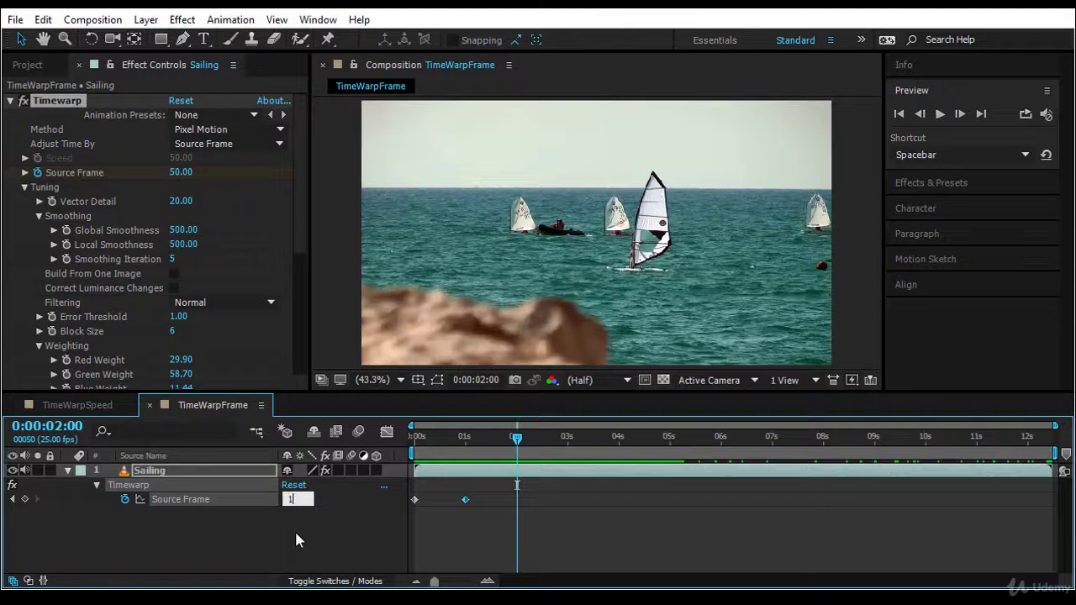
pyautogui.press('Return')
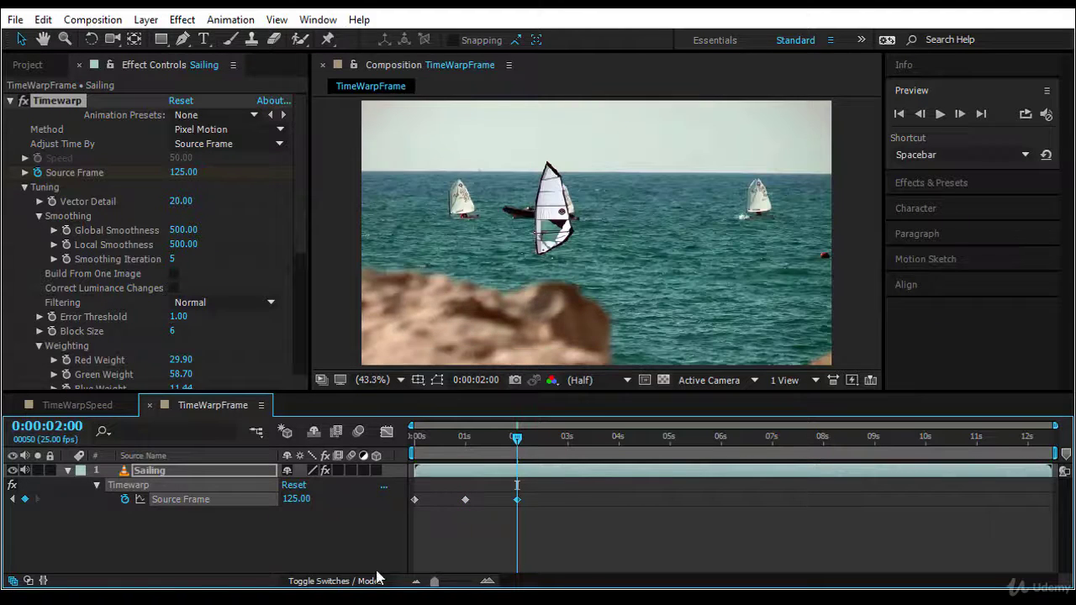
pyautogui.click(516, 439)
pyautogui.moveTo(516, 439); pyautogui.dragTo(372, 453)
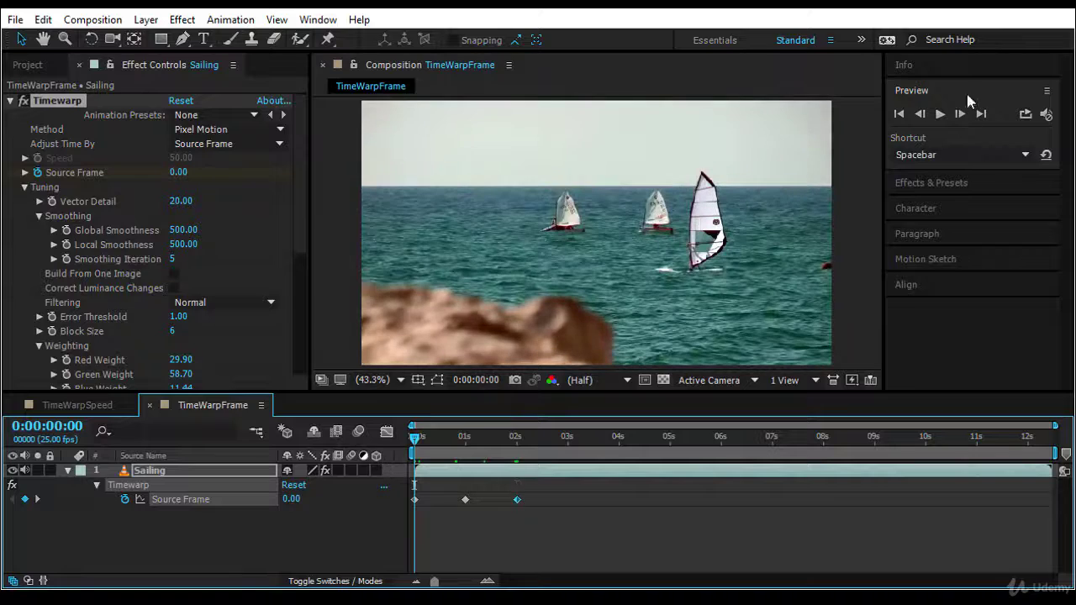
pyautogui.click(938, 113)
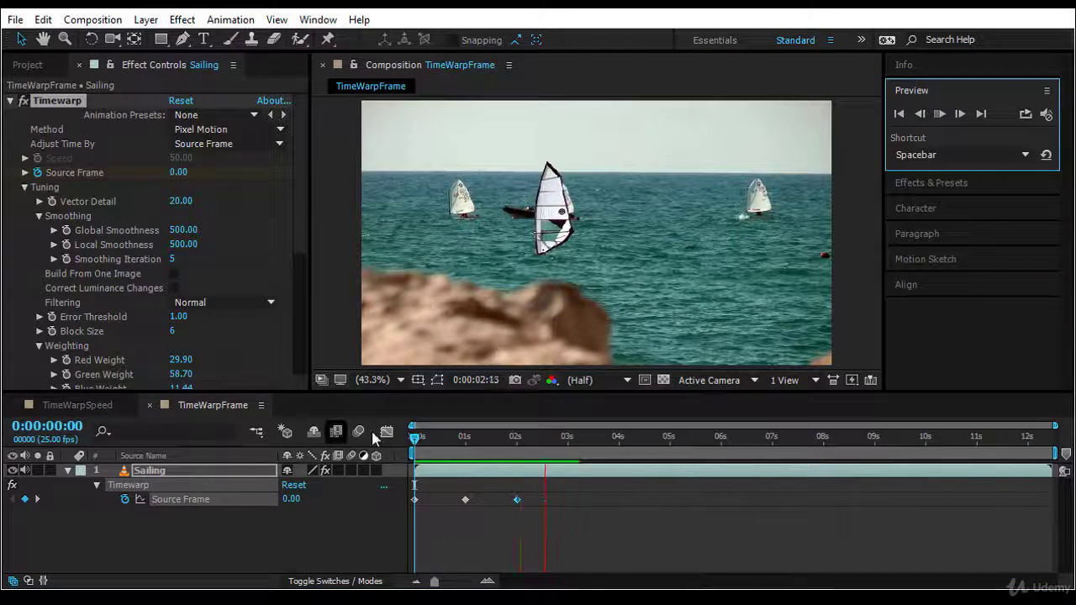
pyautogui.press('space')
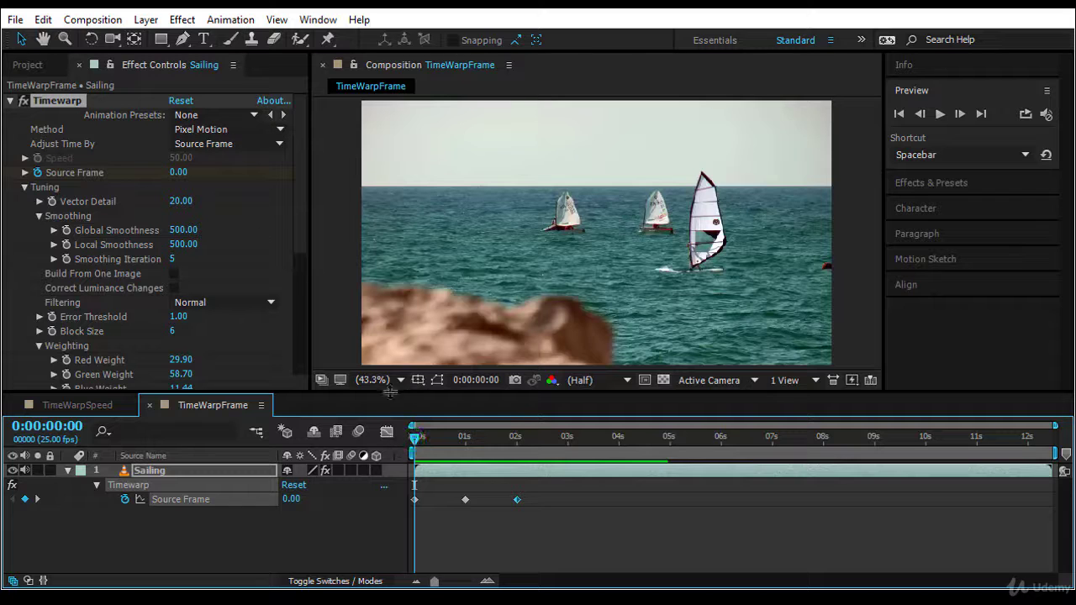
# Step: Change the Source Frame keyframe at 0:00:02:00 to 25 and preview the animation from the start
pyautogui.press('k')
pyautogui.press('k')
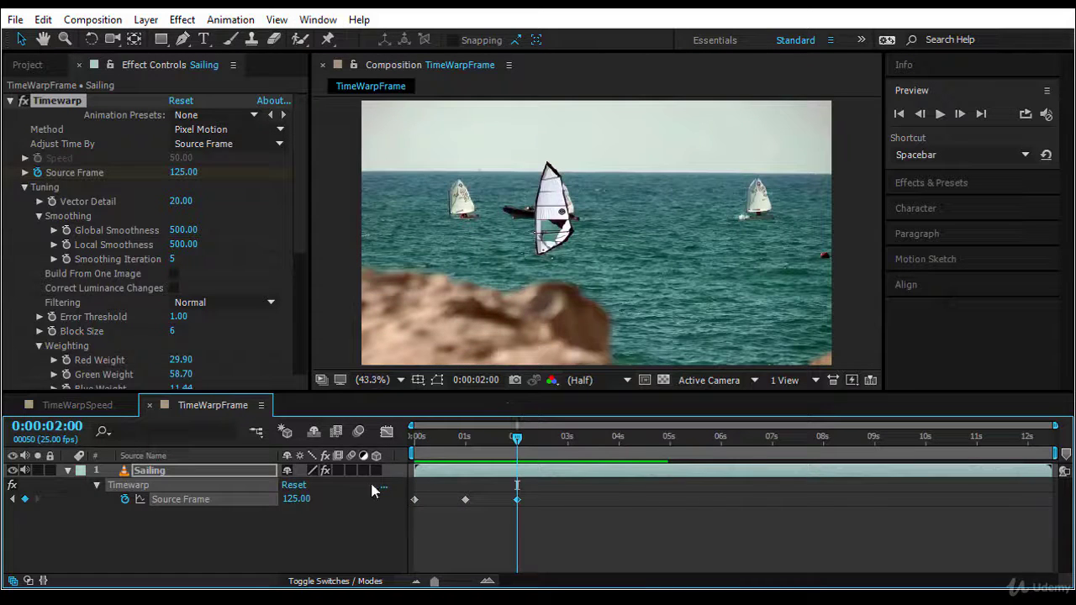
pyautogui.click(292, 499)
pyautogui.write('25')
pyautogui.press('Return')
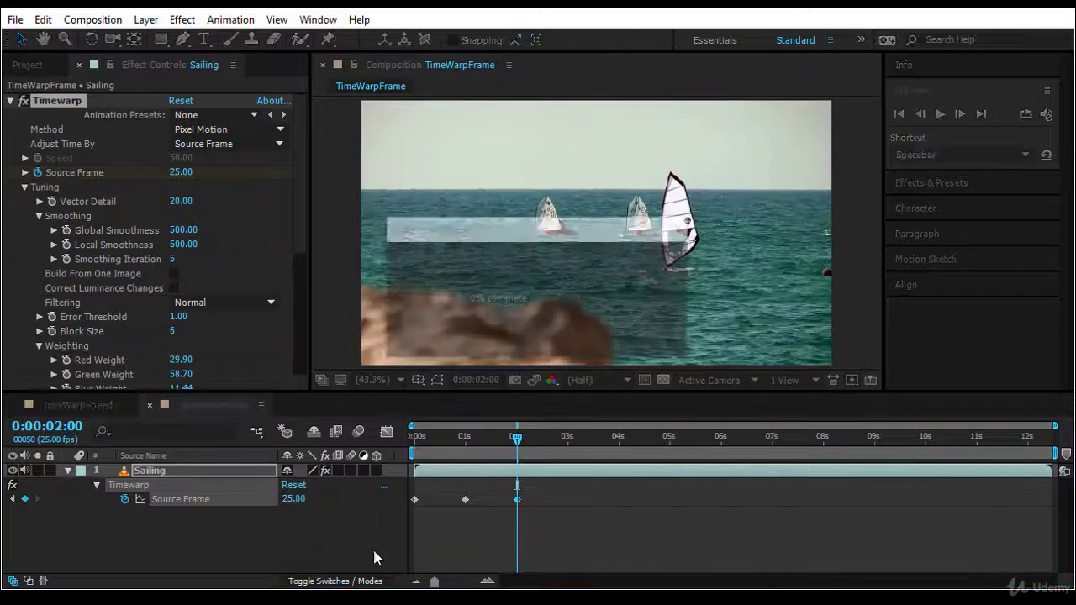
pyautogui.press('Home')
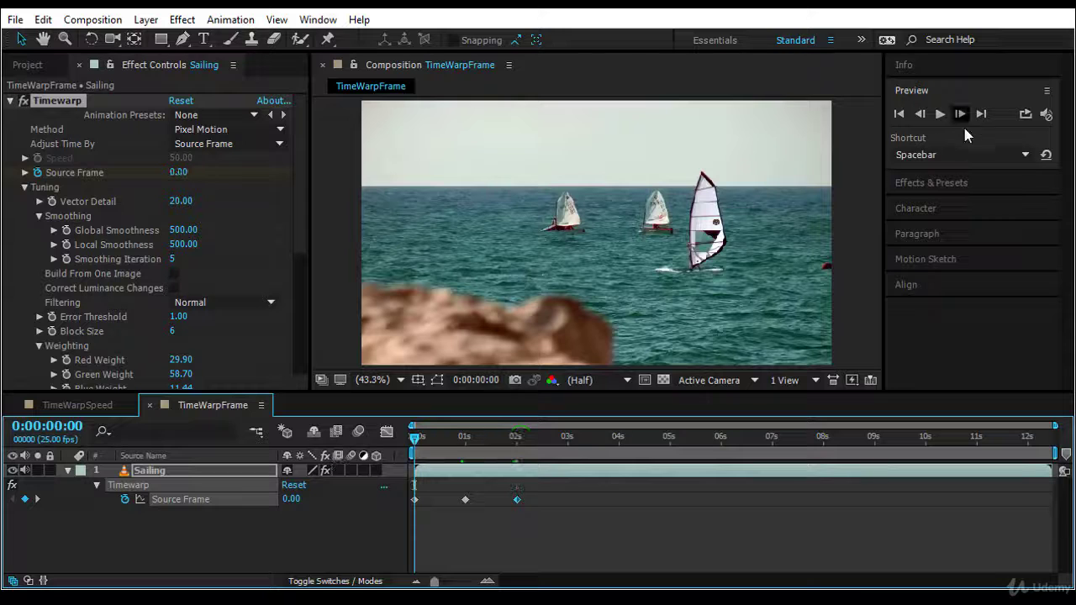
pyautogui.click(937, 115)
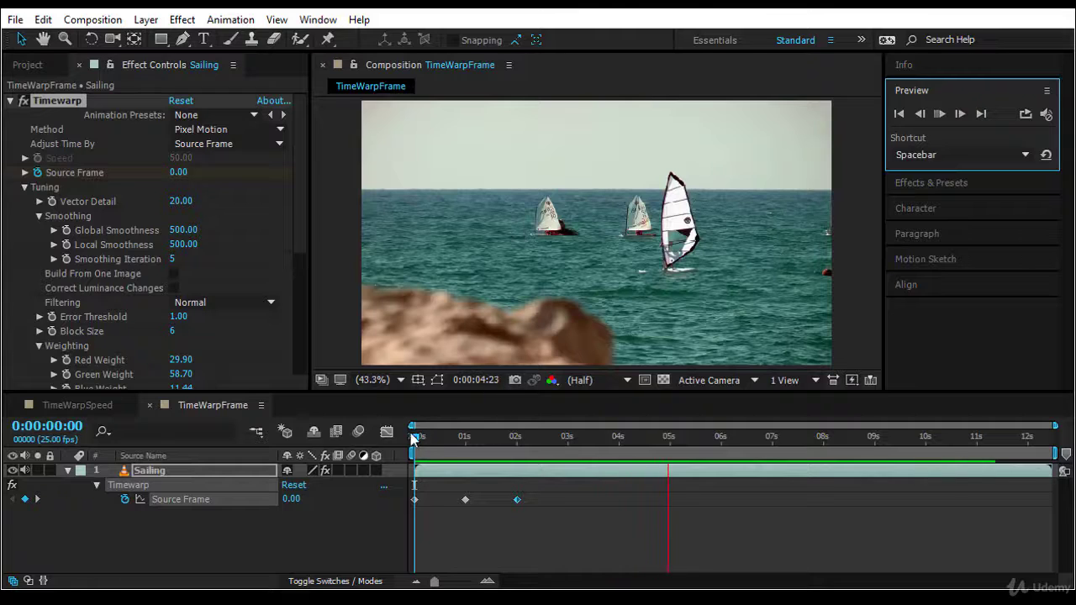
# Step: Change the Source Frame keyframe at 0:00:02:00 to 55 and preview the animation from the start
pyautogui.moveTo(412, 437); pyautogui.dragTo(473, 438)
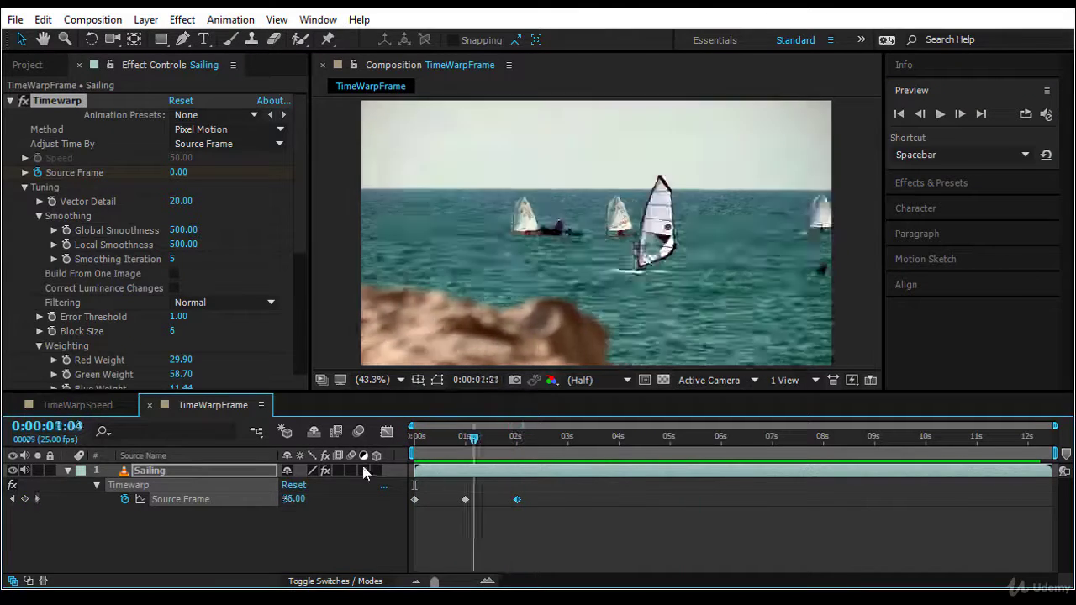
pyautogui.press('space')
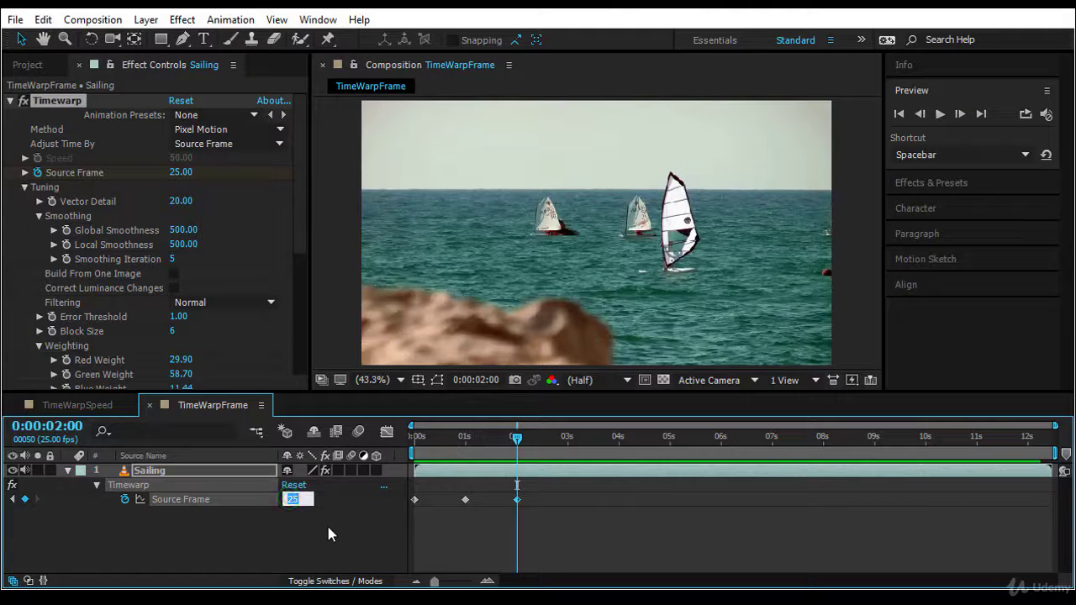
pyautogui.write('55')
pyautogui.press('Return')
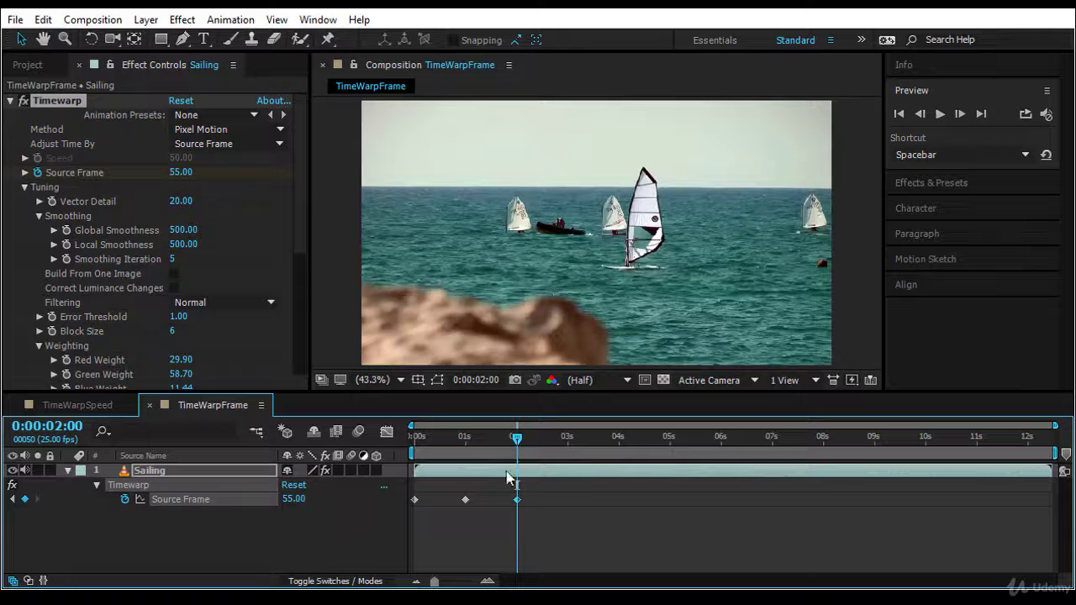
pyautogui.moveTo(518, 438); pyautogui.dragTo(367, 467)
pyautogui.press('k')
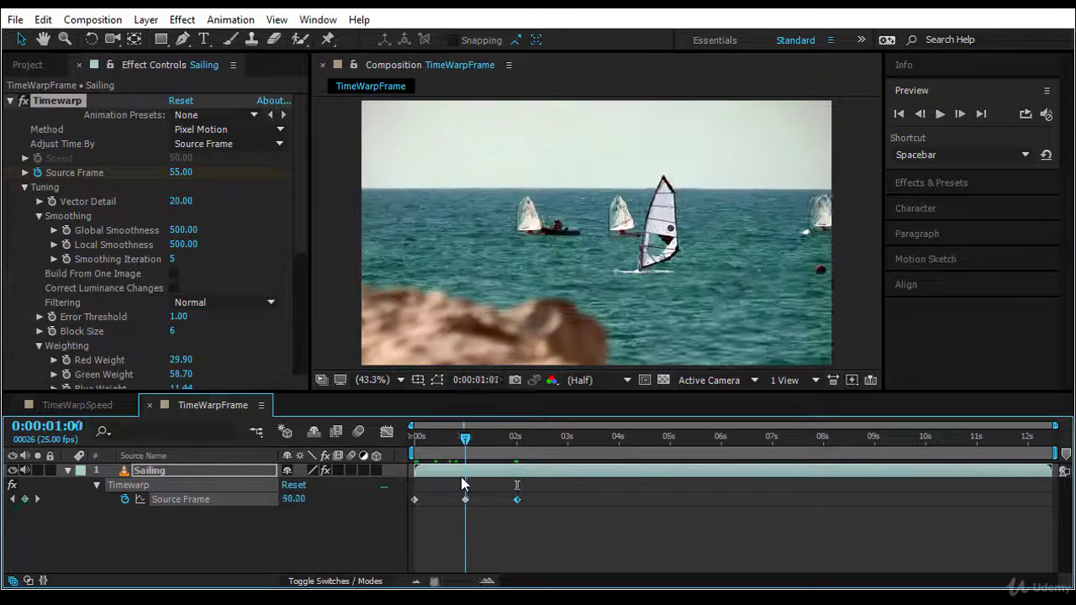
pyautogui.press('space')
pyautogui.press('Home')
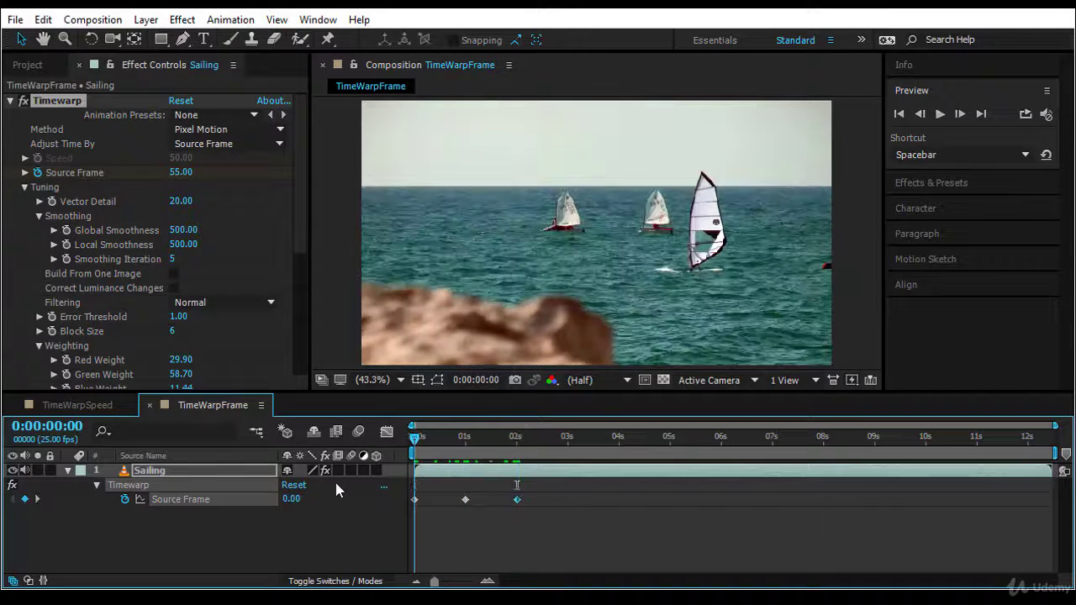
pyautogui.click(937, 114)
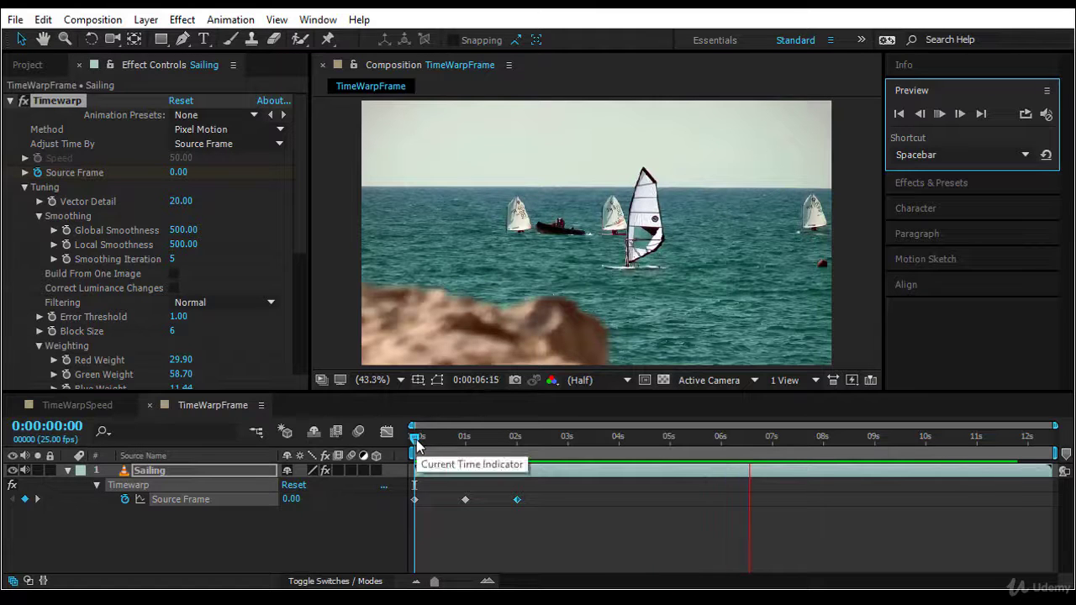
# Step: Stop the preview and delete the Source Frame keyframes at 0:00:01:00 and 0:00:02:00, keeping only the first one
pyautogui.moveTo(416, 439); pyautogui.dragTo(354, 485)
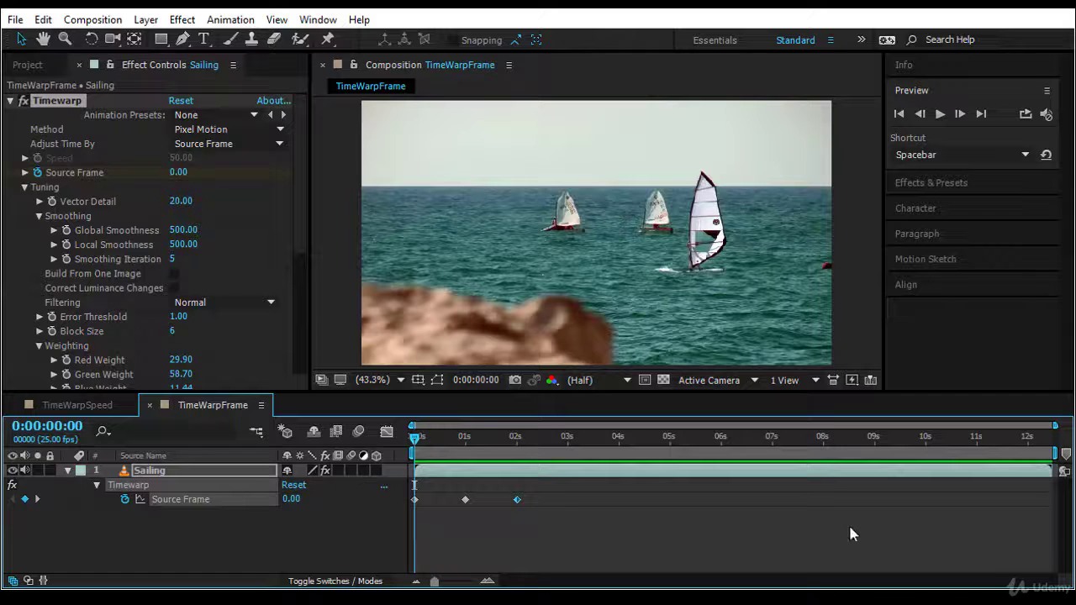
pyautogui.moveTo(563, 482); pyautogui.dragTo(464, 523)
pyautogui.press('Delete')
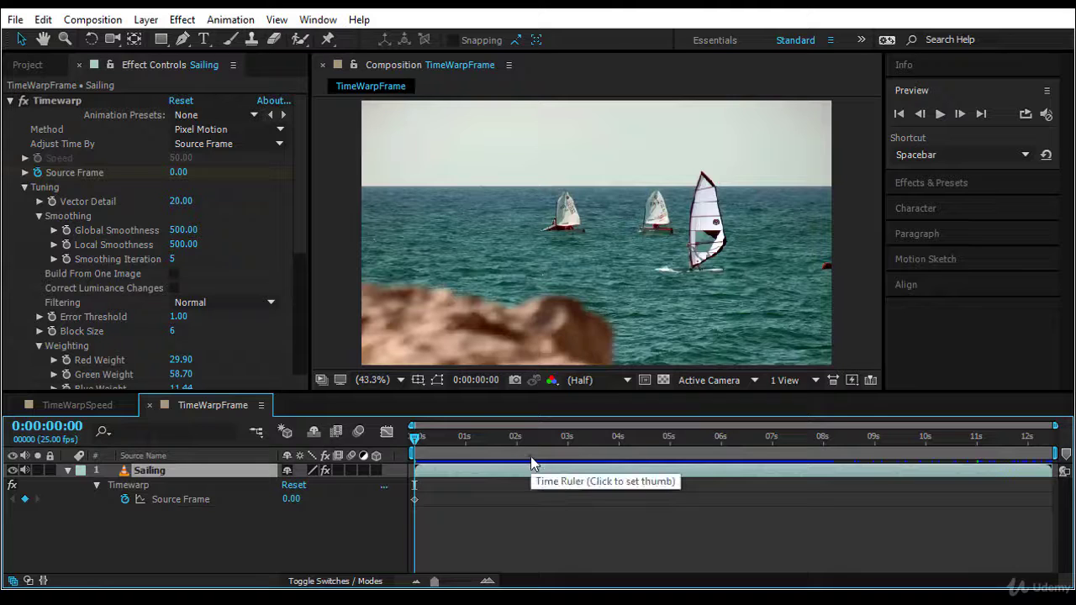
# Step: With time displayed in frames, add a Source Frame keyframe of 311 at the composition's last frame and preview from the start
pyautogui.press('End')
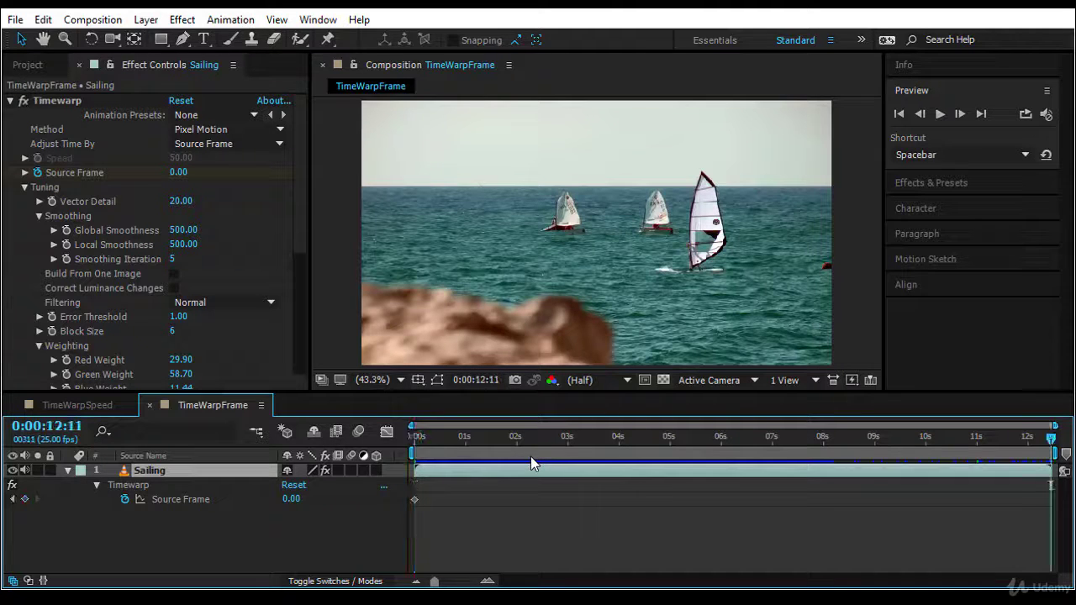
pyautogui.keyDown('ctrl'); pyautogui.click(52, 428); pyautogui.keyUp('ctrl')
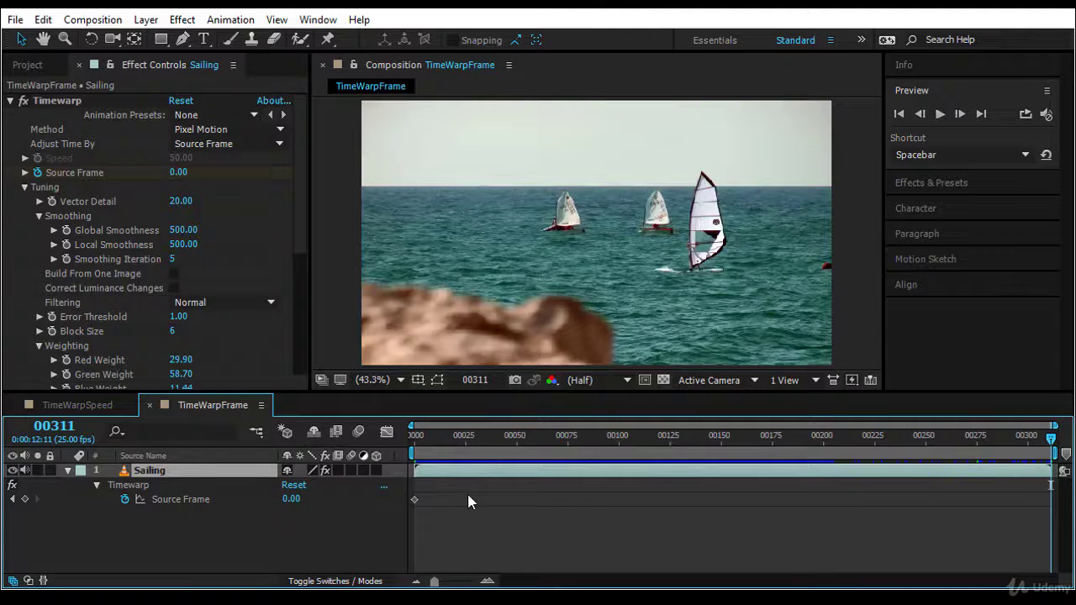
pyautogui.click(25, 499)
pyautogui.click(291, 499)
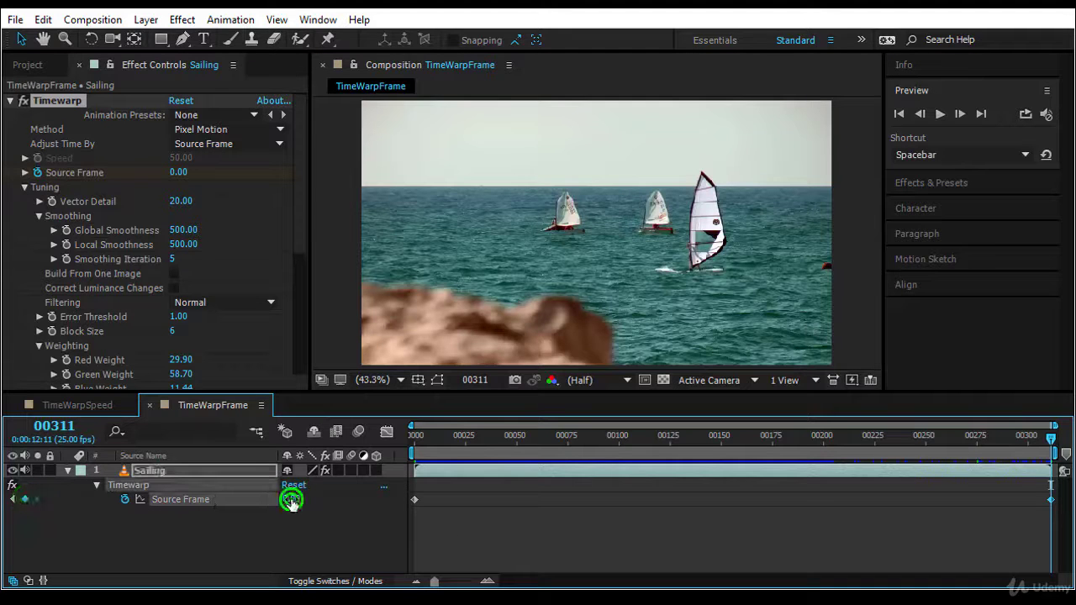
pyautogui.write('311')
pyautogui.press('Return')
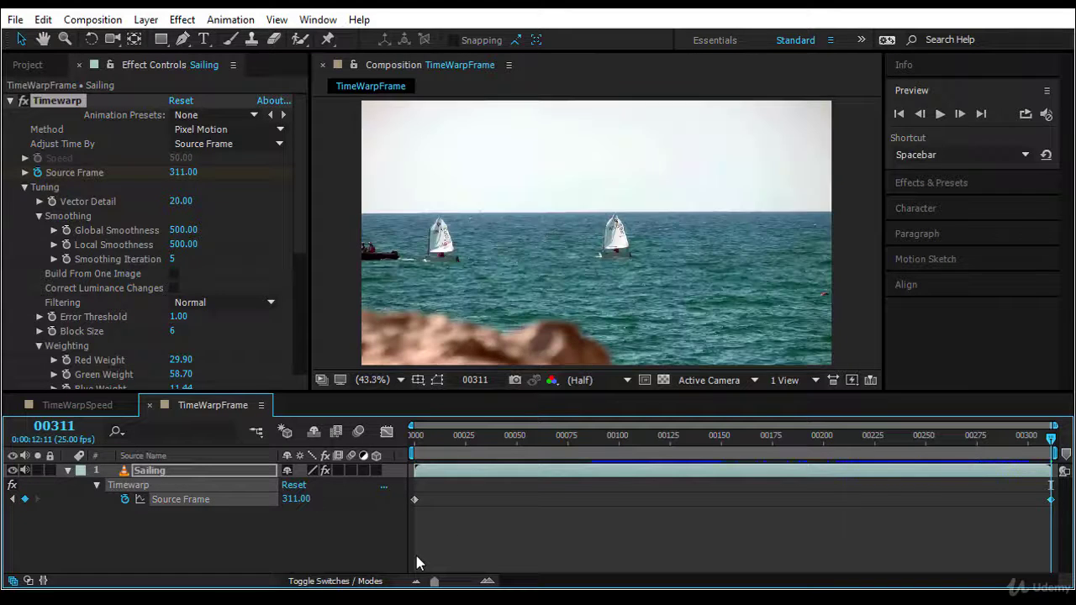
pyautogui.moveTo(1053, 442); pyautogui.dragTo(350, 499)
pyautogui.click(938, 113)
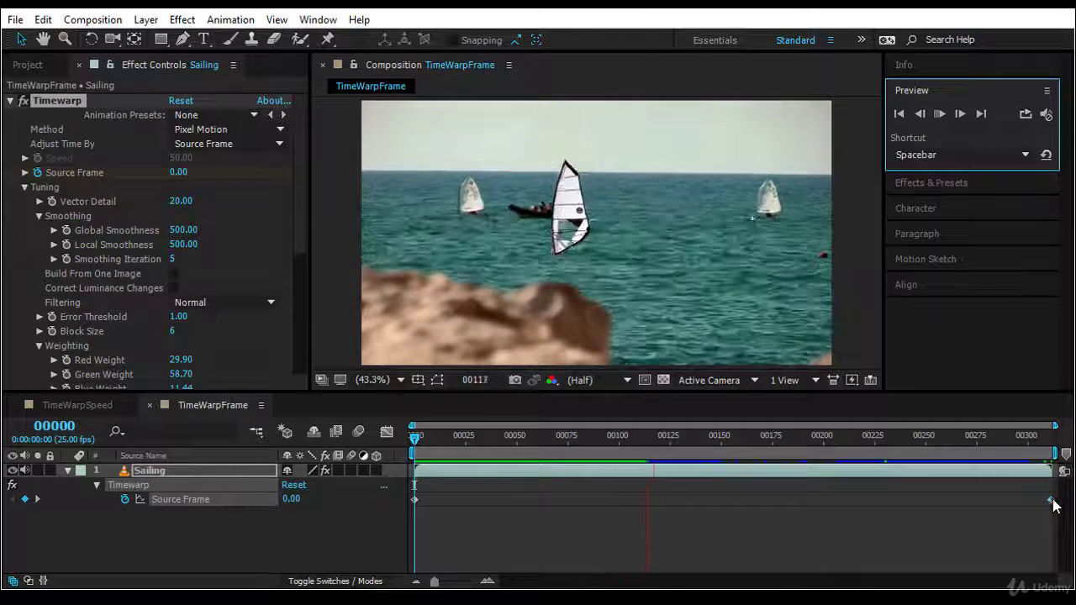
# Step: Try moving the last Source Frame keyframe earlier, to about frame 77, and preview the faster playback from the start
pyautogui.moveTo(1051, 499); pyautogui.dragTo(794, 499)
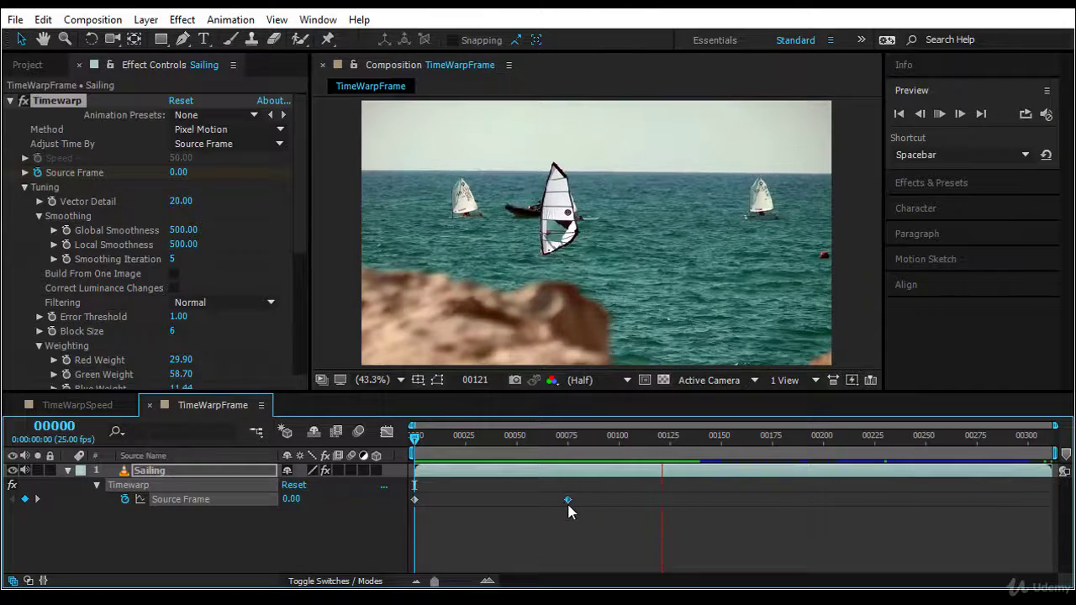
pyautogui.moveTo(574, 505); pyautogui.dragTo(574, 505)
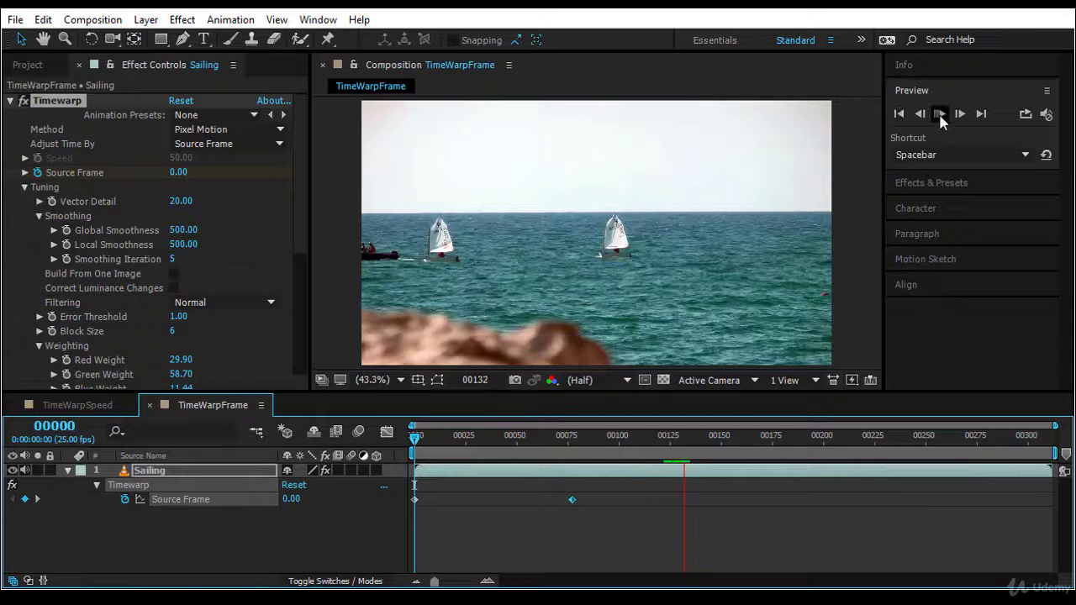
pyautogui.press('space')
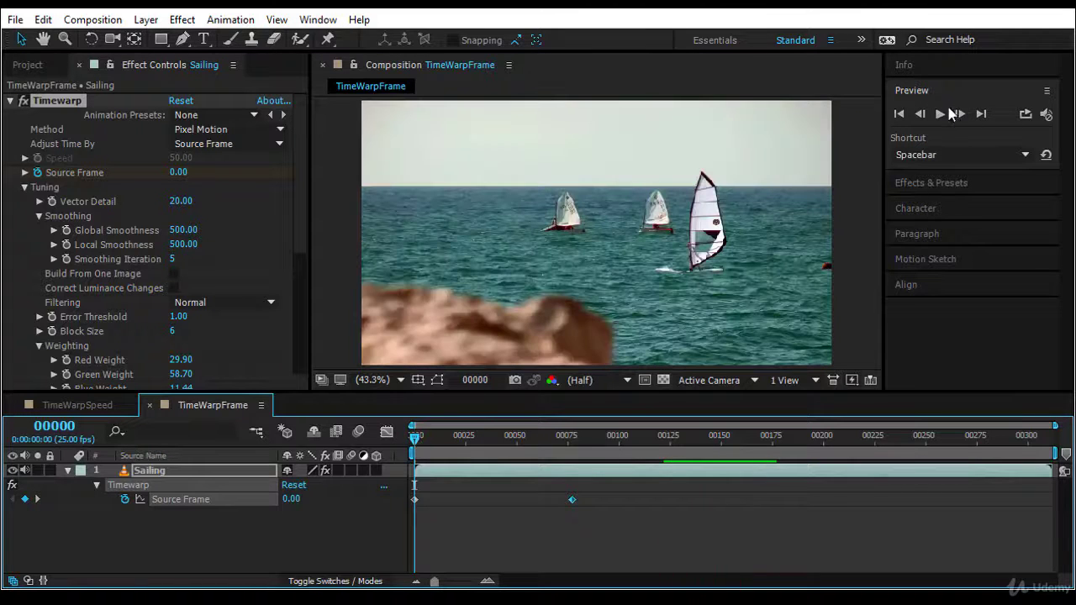
pyautogui.click(946, 114)
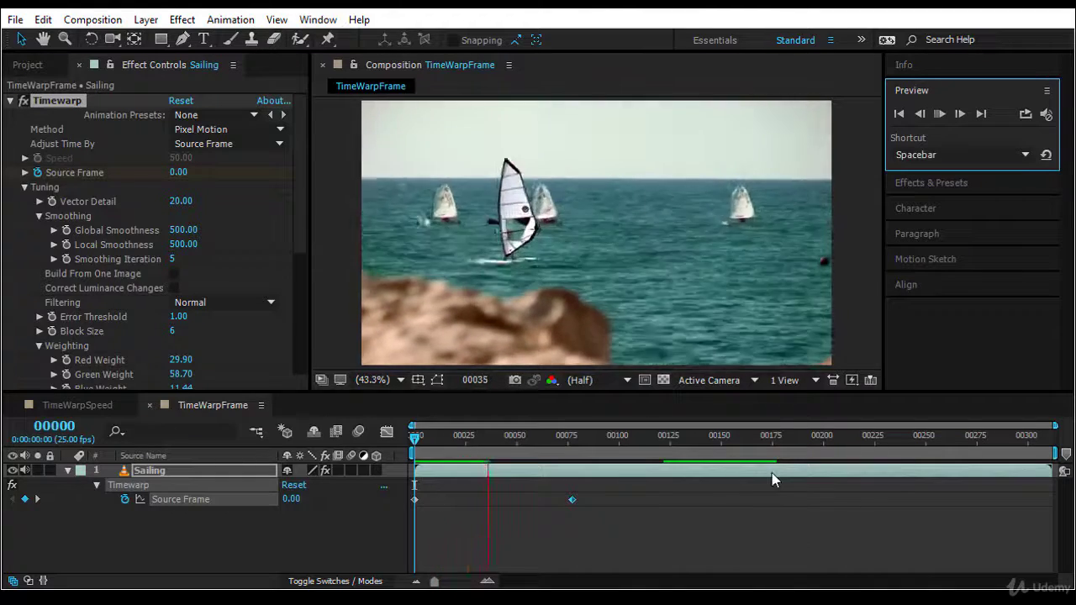
pyautogui.click(414, 437)
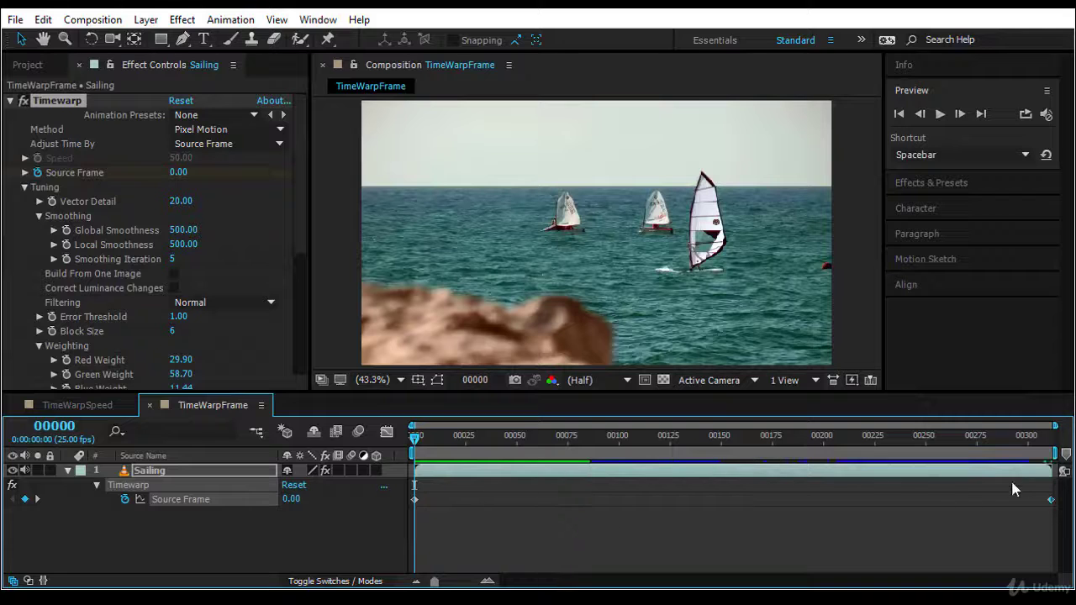
# Step: Switch the time display back to timecode and add a Source Frame keyframe with an adjusted value at 0:00:01:00
pyautogui.moveTo(411, 442); pyautogui.dragTo(467, 438)
pyautogui.keyDown('ctrl'); pyautogui.click(56, 428); pyautogui.keyUp('ctrl')
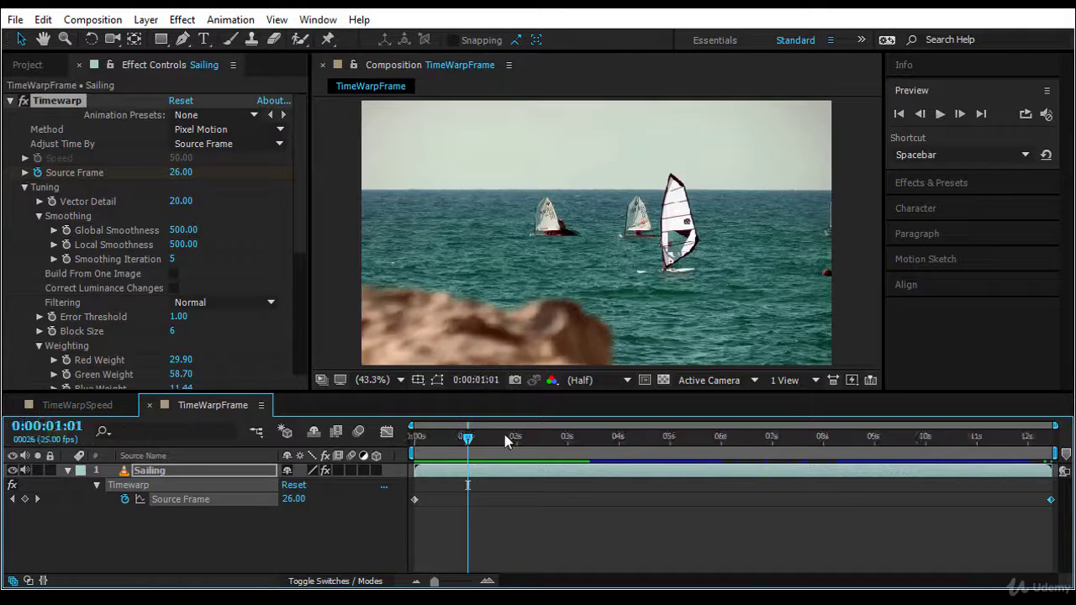
pyautogui.click(67, 426)
pyautogui.write('1:')
pyautogui.write('00')
pyautogui.press('Return')
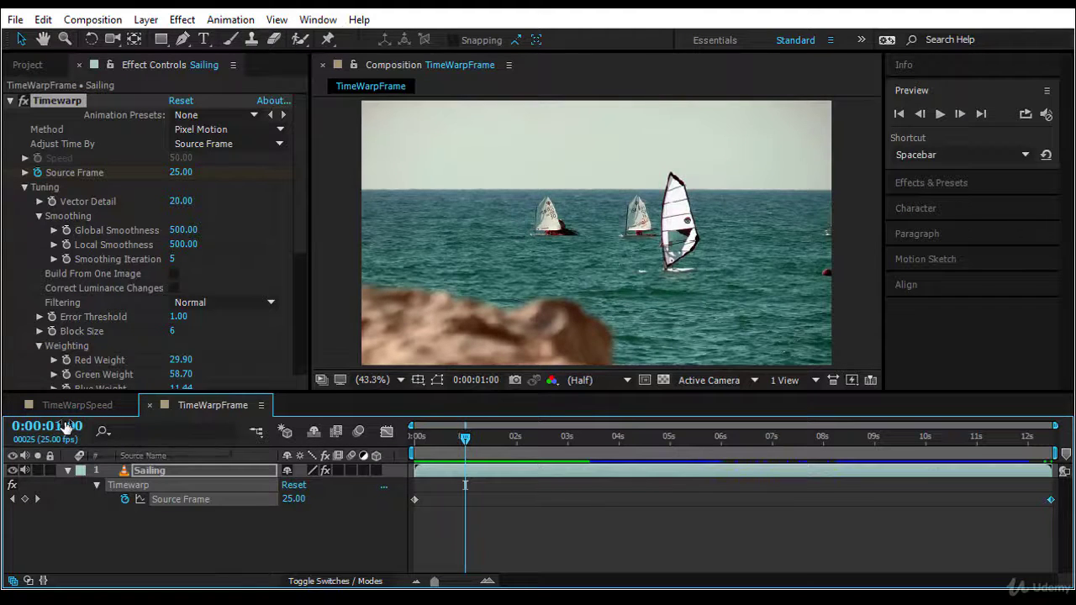
pyautogui.click(24, 499)
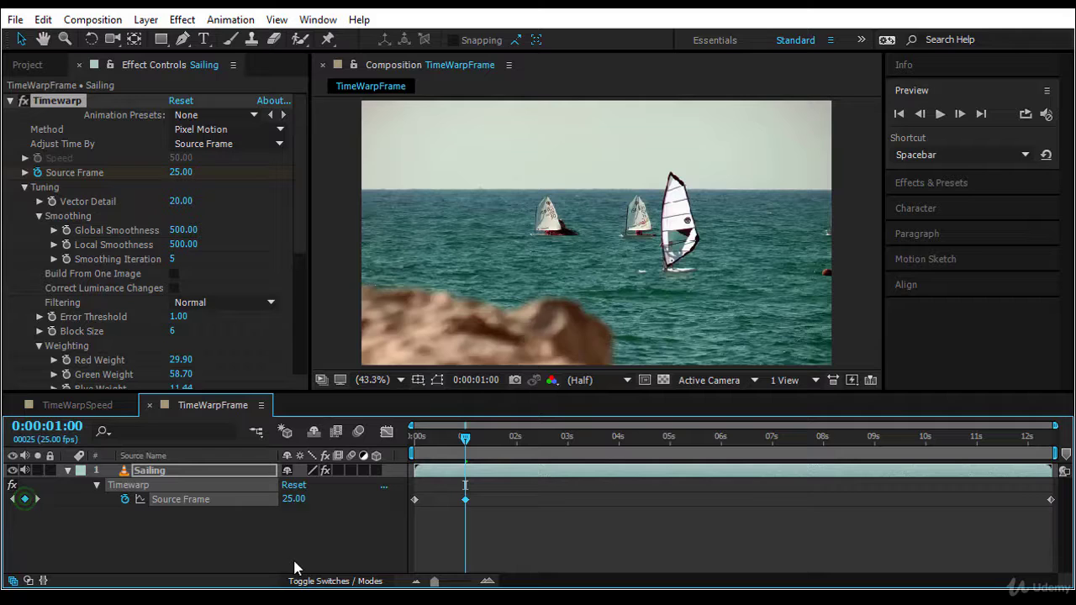
pyautogui.click(293, 498)
pyautogui.press('Return')
# Step: Add a Source Frame keyframe with a value of 25 at 0:00:01:12
pyautogui.moveTo(465, 443); pyautogui.dragTo(489, 438)
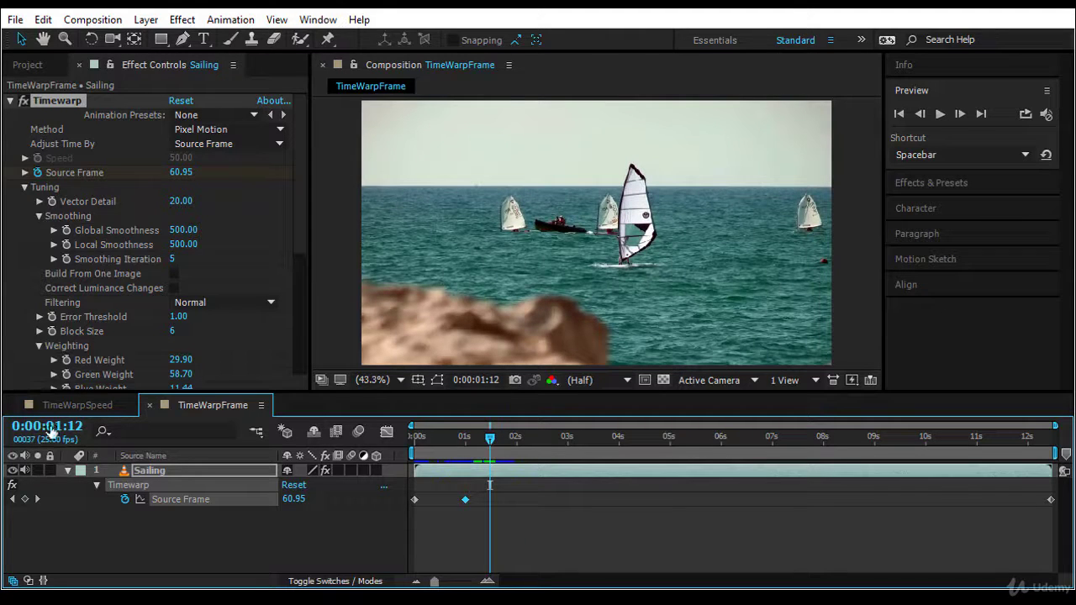
pyautogui.click(25, 500)
pyautogui.click(163, 473)
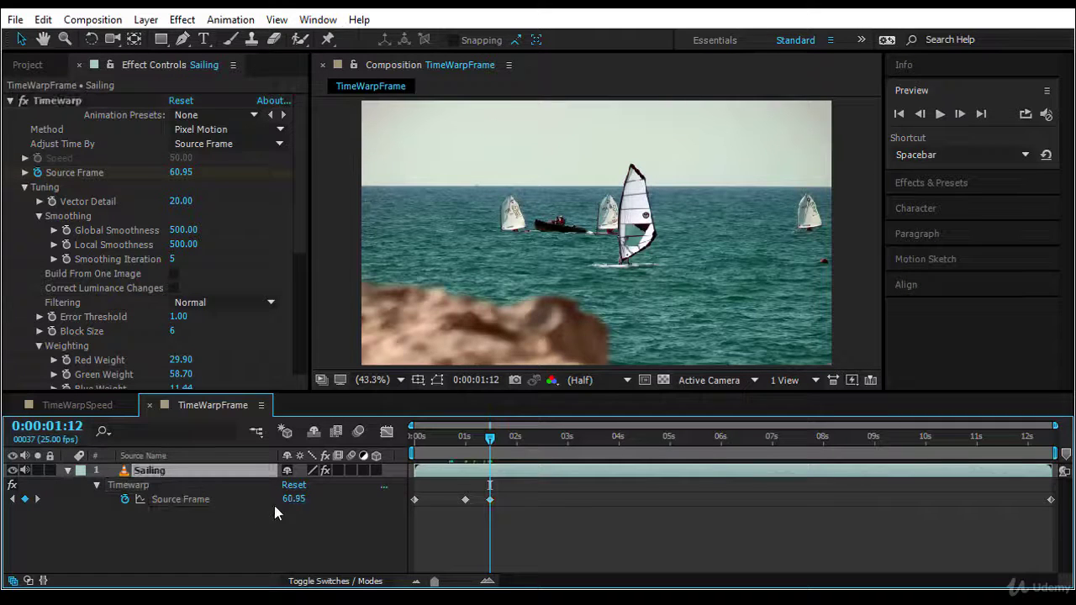
pyautogui.click(294, 497)
pyautogui.write('25')
pyautogui.press('Return')
pyautogui.press('space')
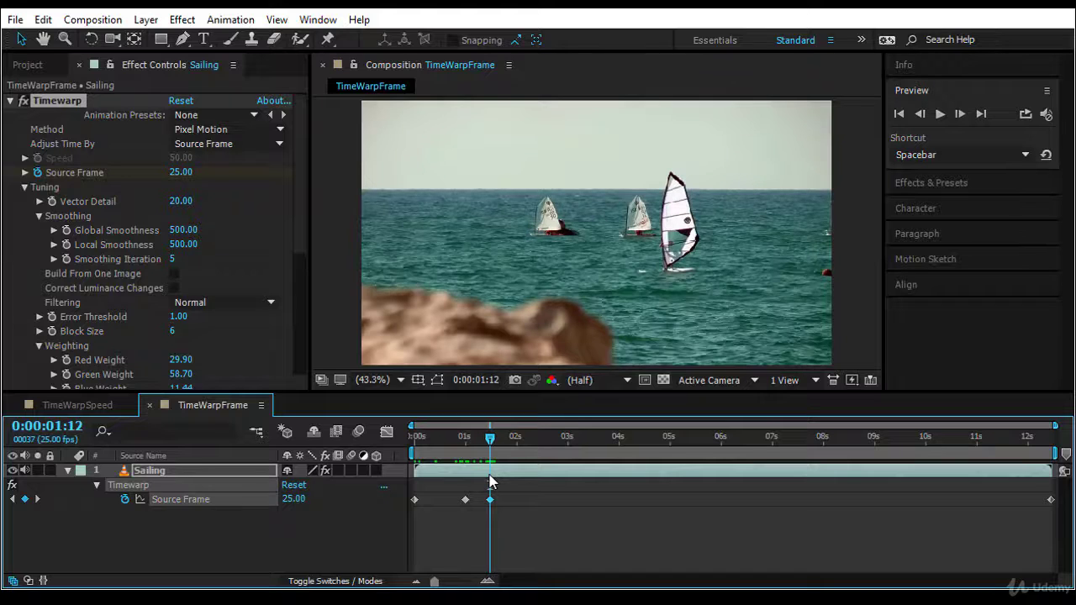
# Step: Move the current time 12 frames ahead to 0:00:01:24 and add a Source Frame keyframe with a value of 50
pyautogui.click(76, 427)
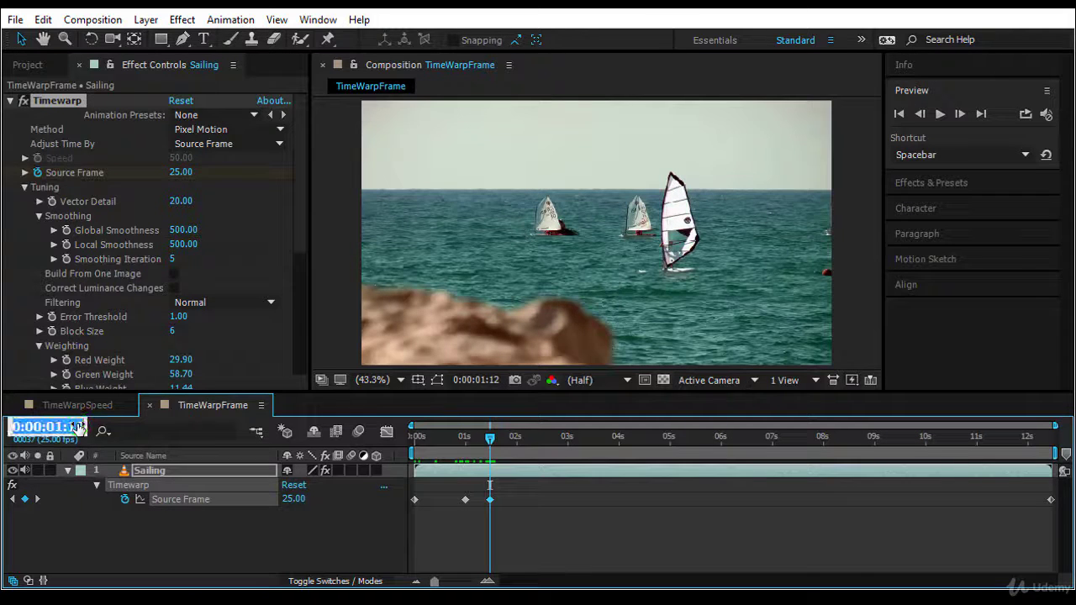
pyautogui.write('+')
pyautogui.write('12')
pyautogui.press('Return')
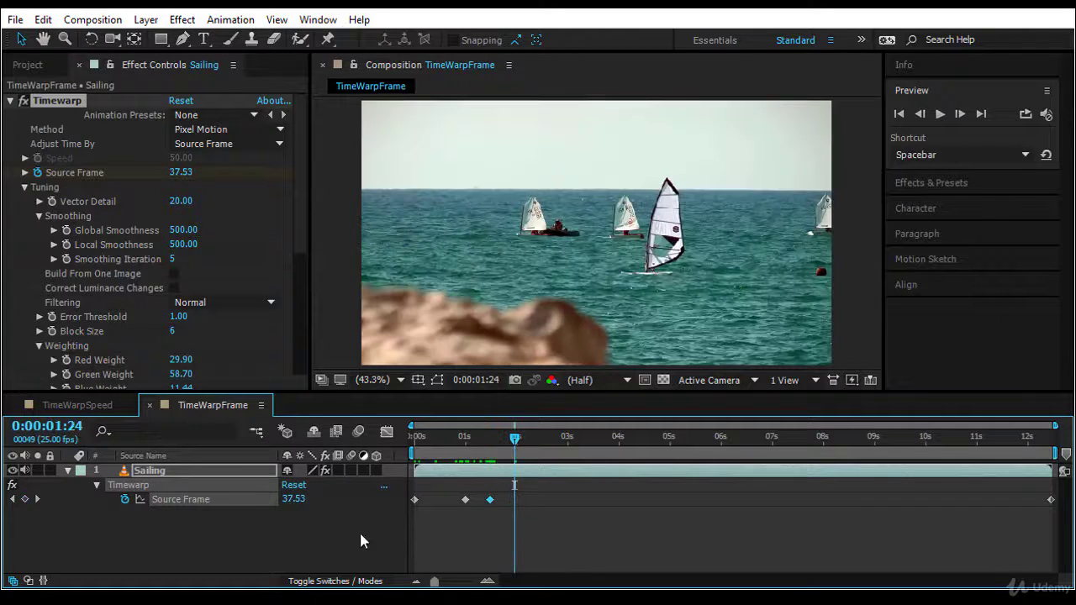
pyautogui.write('50')
pyautogui.press('Return')
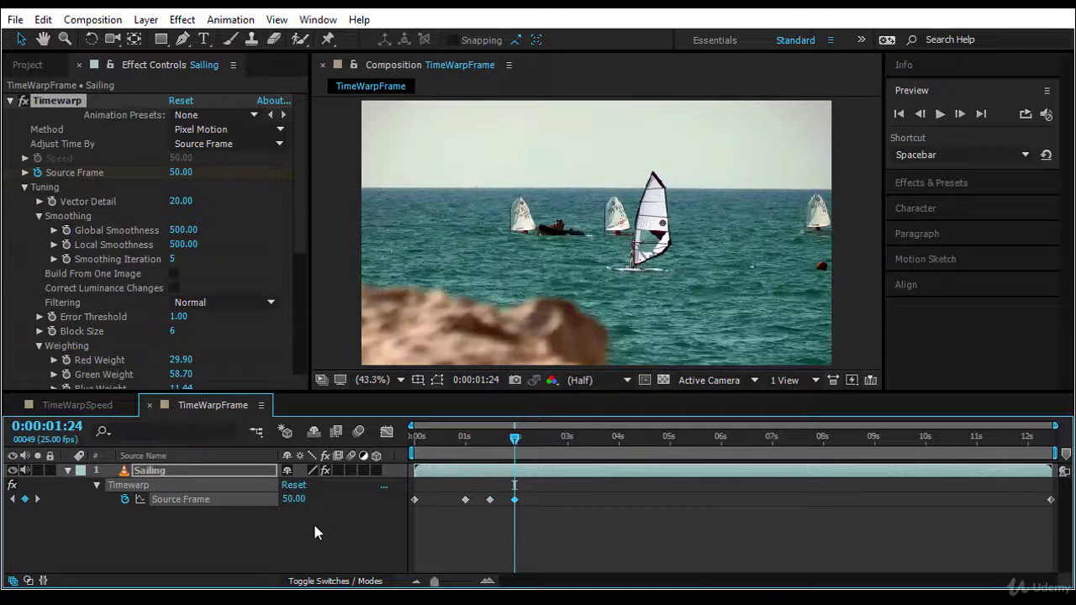
# Step: Move the current time 12 frames ahead to 0:00:02:11 and add a Source Frame keyframe with a value of 25
pyautogui.click(55, 427)
pyautogui.write('+1')
pyautogui.write('2')
pyautogui.press('Return')
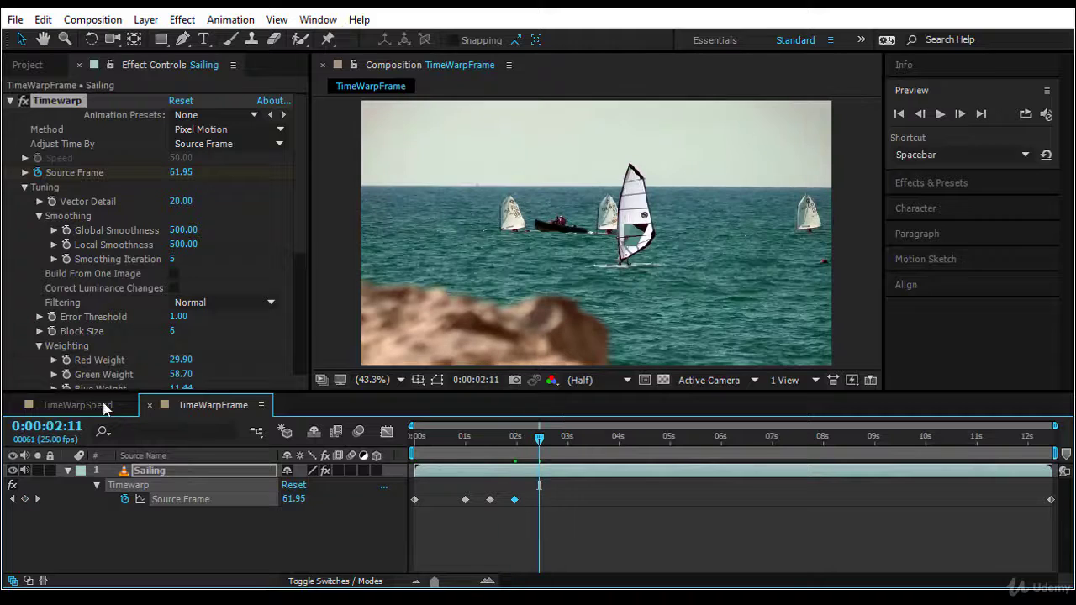
pyautogui.click(295, 499)
pyautogui.write('25')
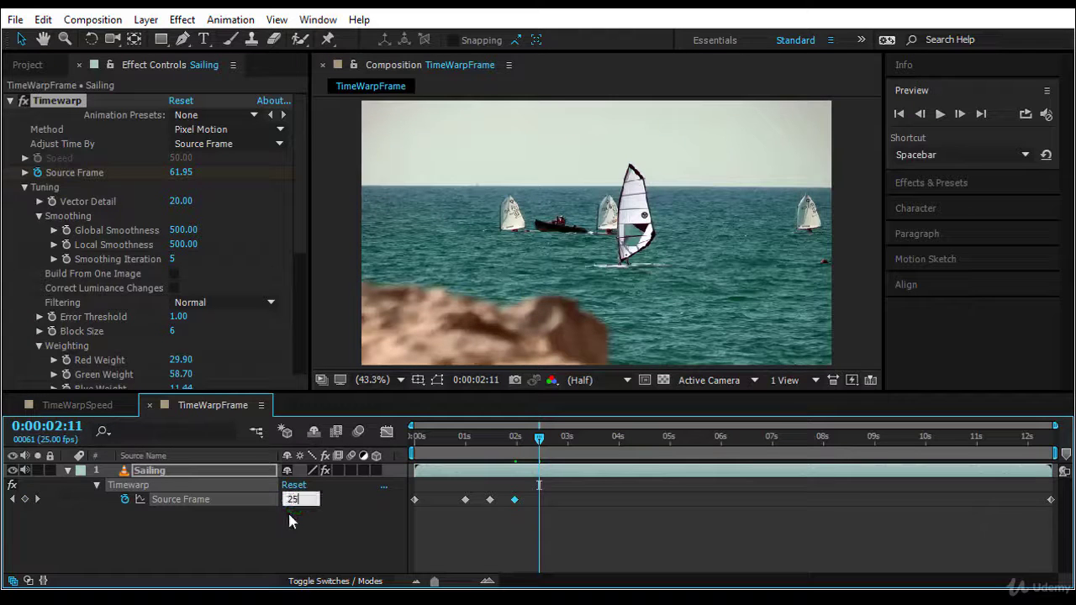
pyautogui.press('Return')
# Step: Preview the back-and-forth playback from the start of the composition
pyautogui.click(538, 436)
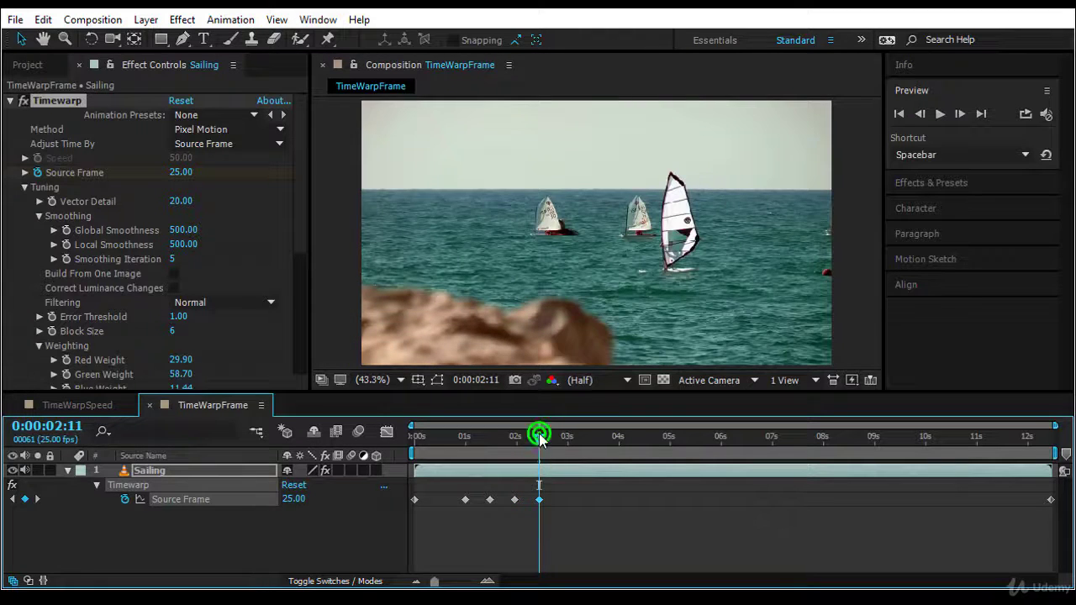
pyautogui.press('Home')
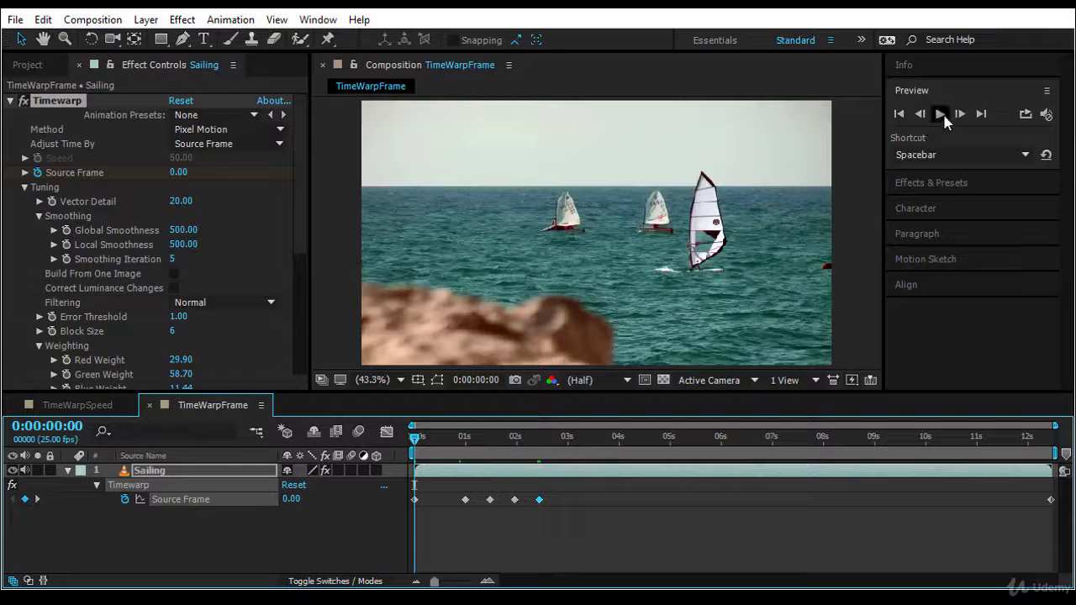
pyautogui.click(940, 113)
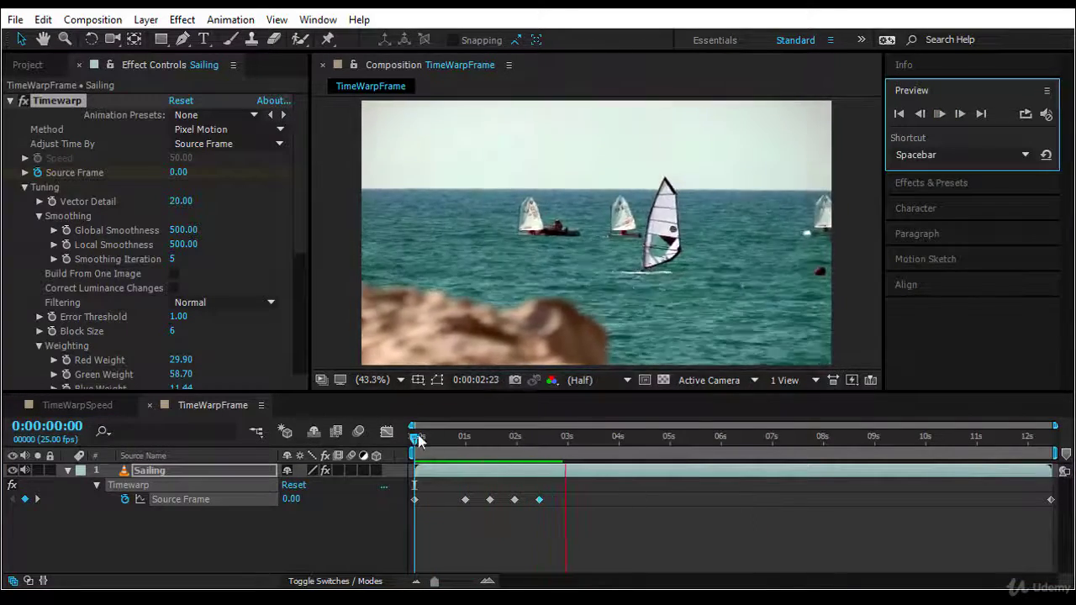
# Step: Copy the four Source Frame keyframes from 0:00:01:00 to 0:00:02:11 and paste them starting at 0:00:02:23
pyautogui.moveTo(413, 436); pyautogui.dragTo(579, 516)
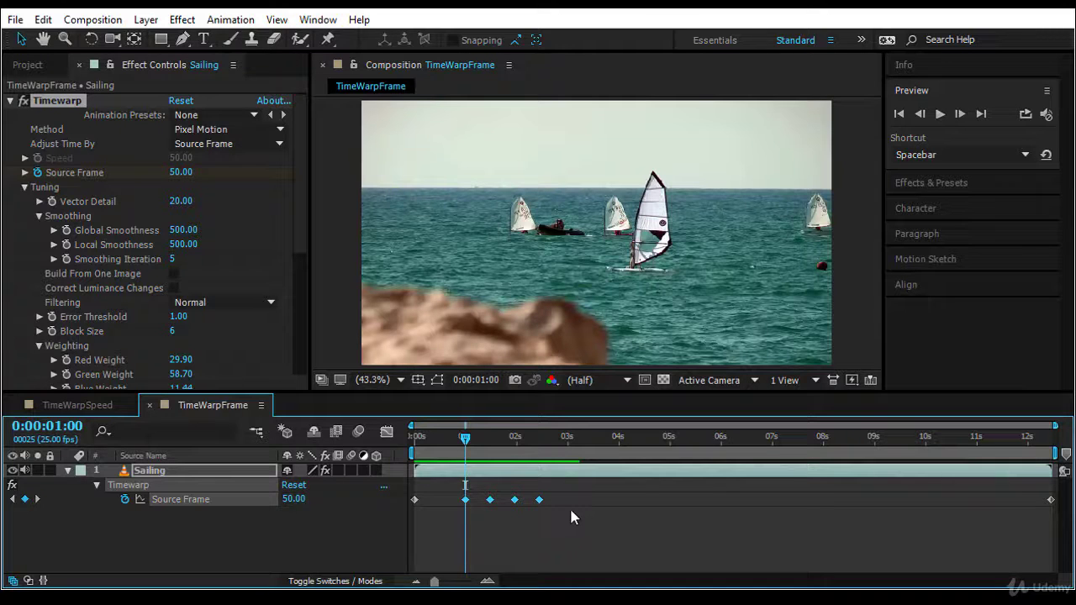
pyautogui.press('Home')
pyautogui.press('space')
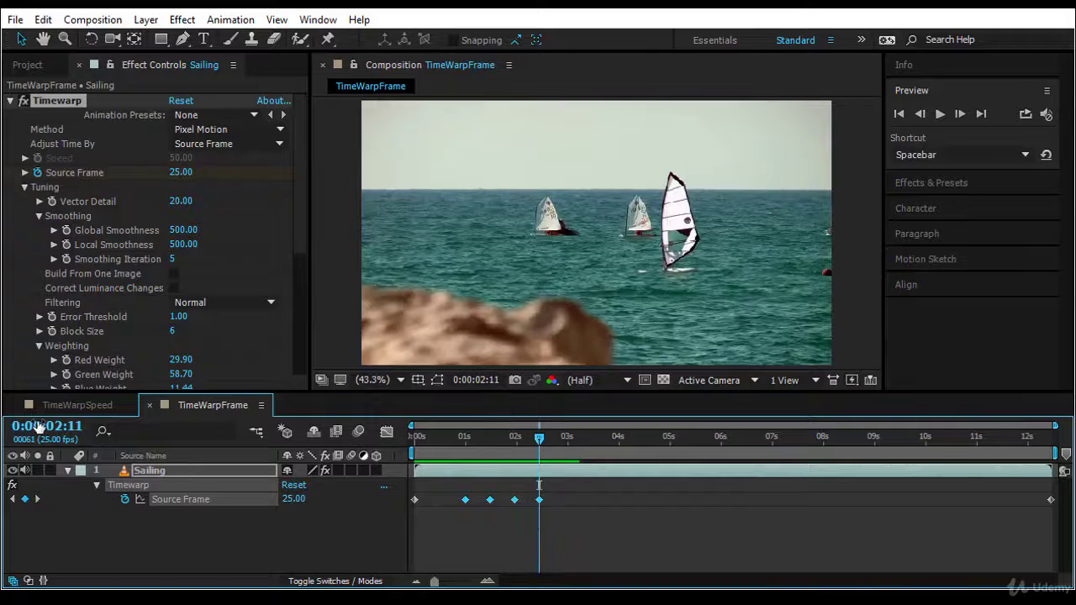
pyautogui.click(64, 431)
pyautogui.write('+12')
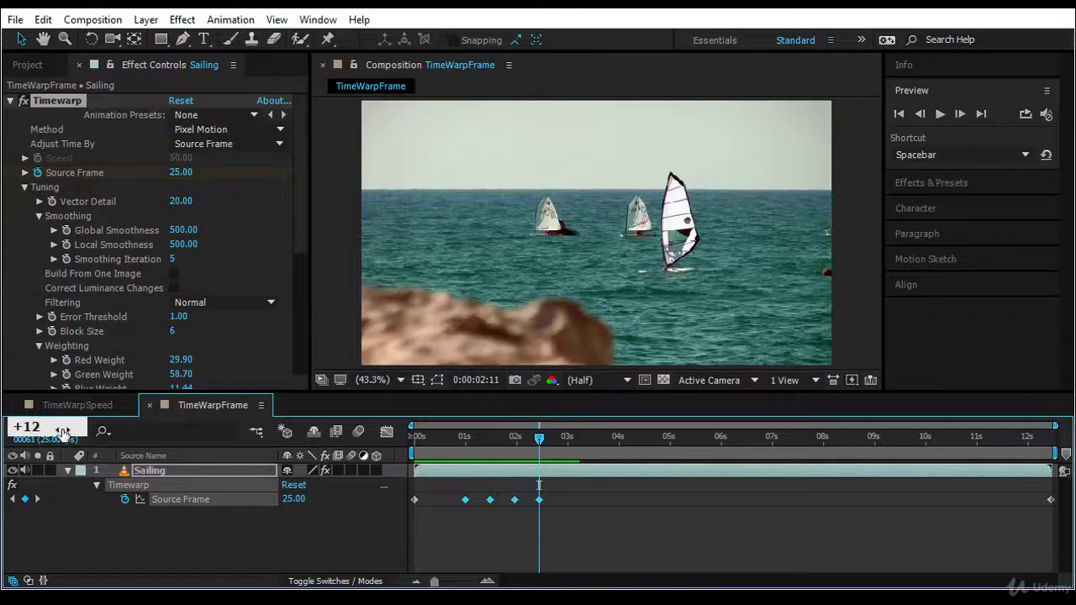
pyautogui.press('Return')
pyautogui.hotkey('ctrl', 'v')
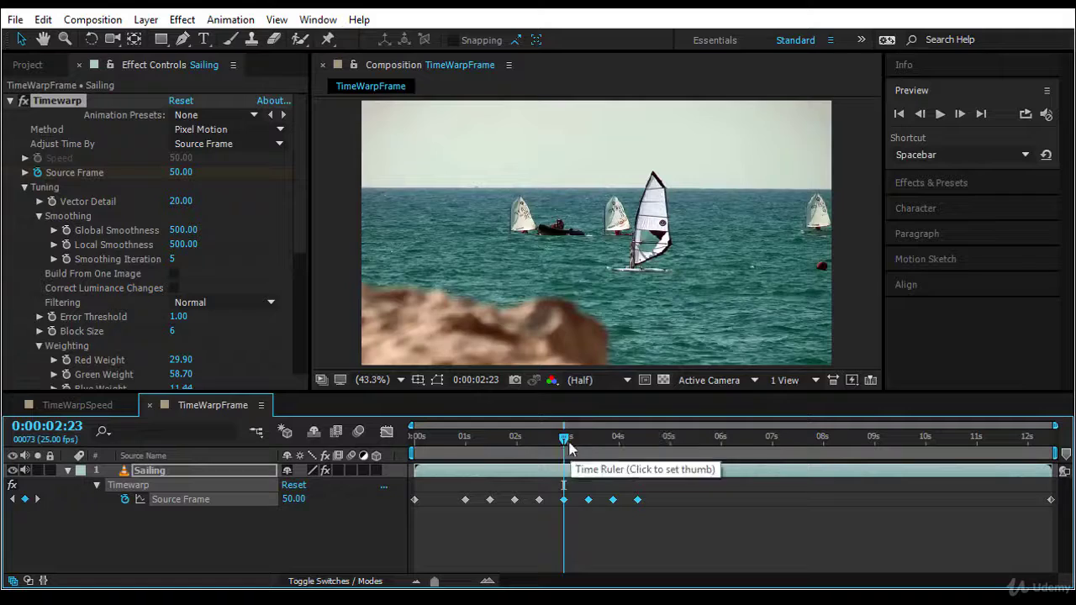
# Step: Preview the composition from the start to check the repeated back-and-forth motion
pyautogui.press('Home')
pyautogui.click(940, 114)
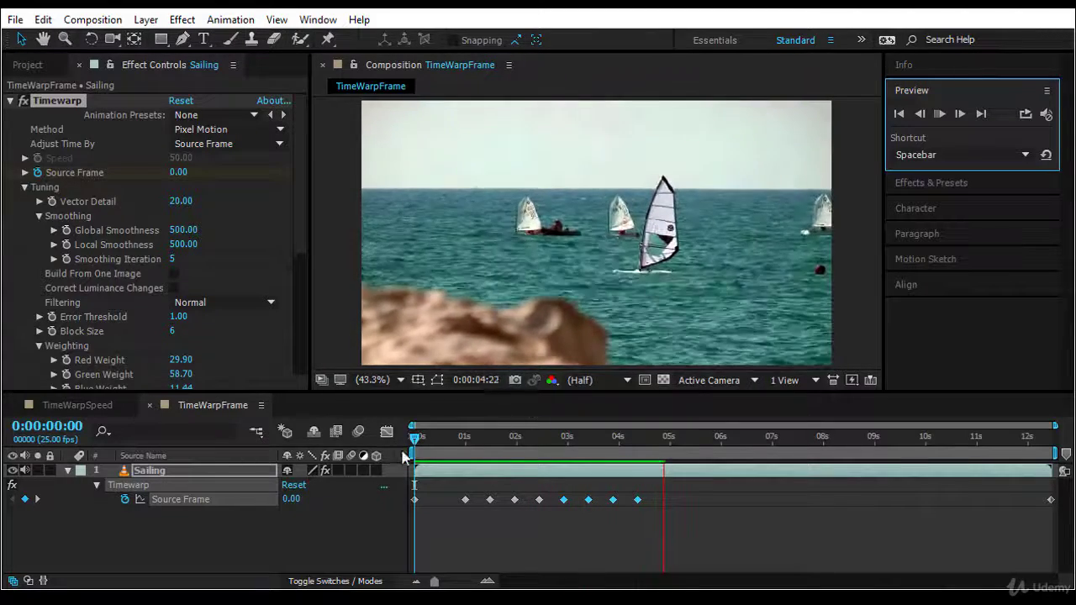
pyautogui.moveTo(412, 439); pyautogui.dragTo(455, 451)
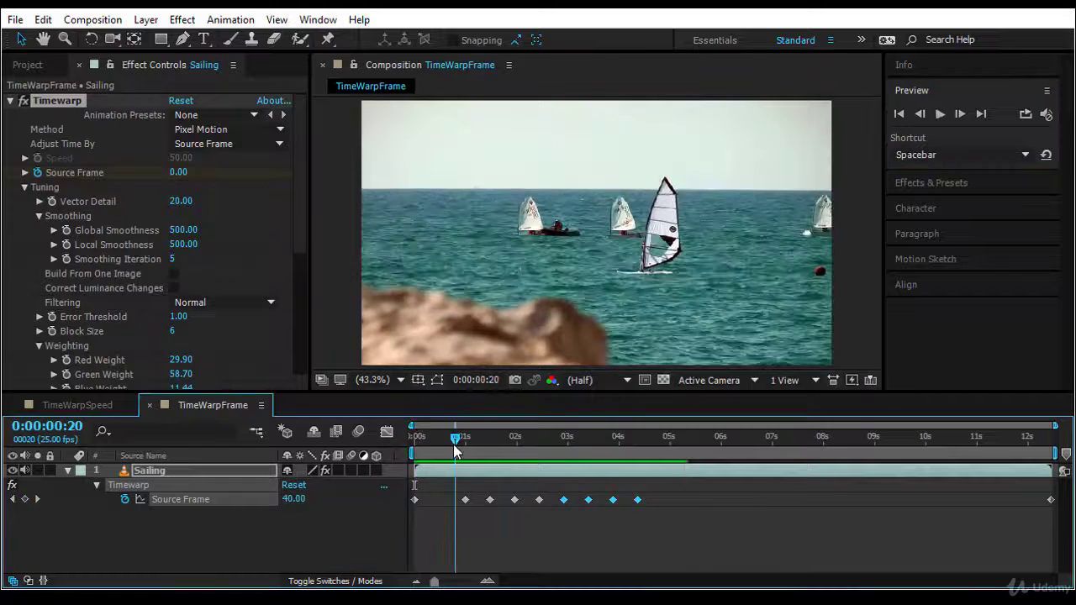
# Step: Copy the eight Source Frame keyframes from 0:00:01:00 to 0:00:04:09 and paste them starting at 0:00:04:21
pyautogui.press('k')
pyautogui.moveTo(686, 490); pyautogui.dragTo(446, 530)
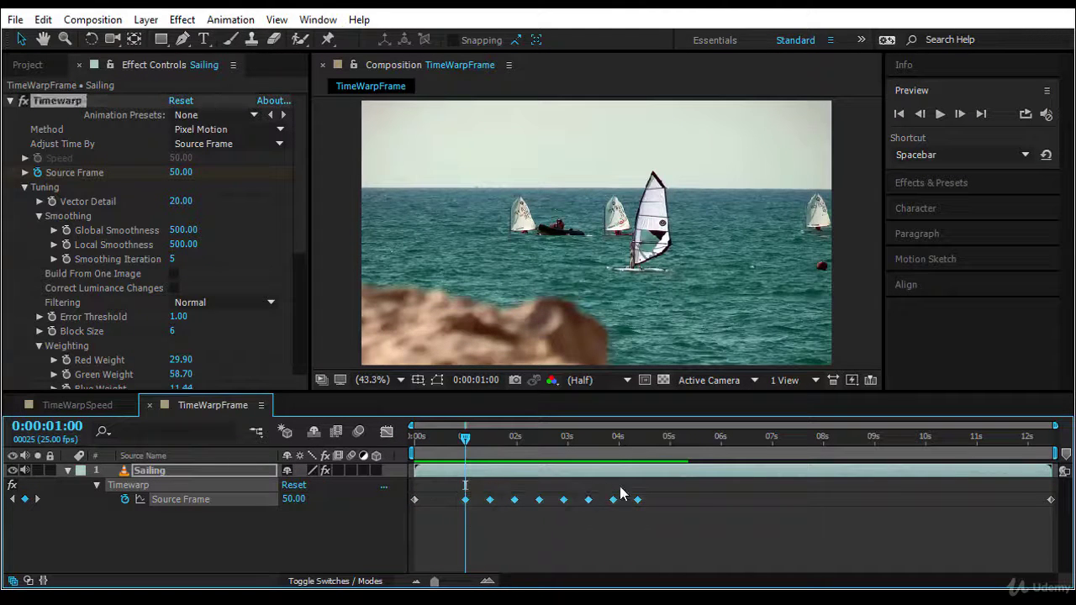
pyautogui.press('Home')
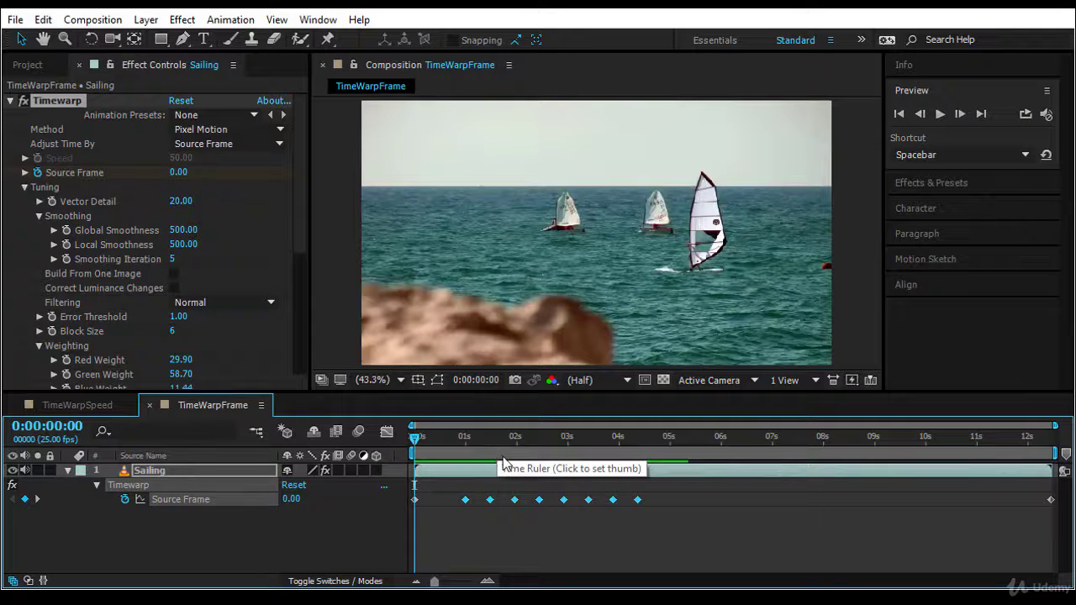
pyautogui.press('space')
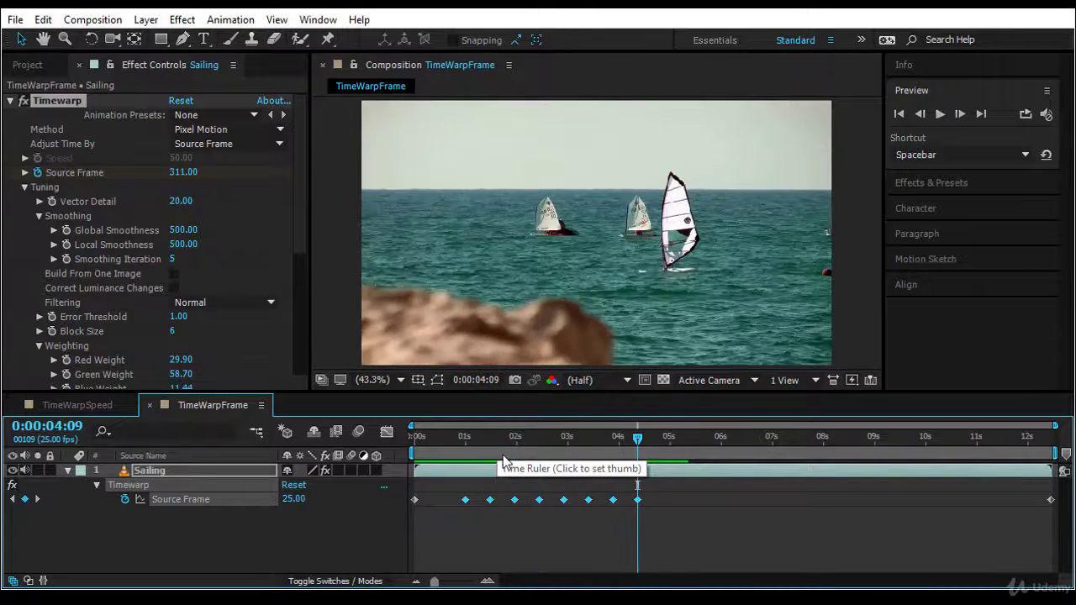
pyautogui.press('End')
pyautogui.press('j')
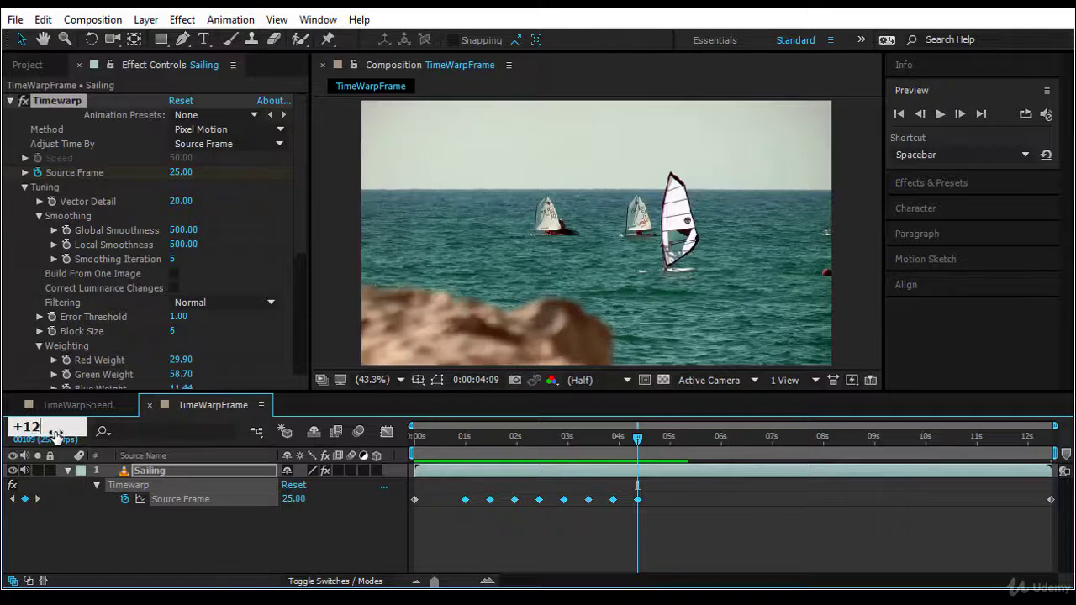
pyautogui.click(55, 436)
pyautogui.write('+12')
pyautogui.press('Return')
pyautogui.hotkey('ctrl', 'v')
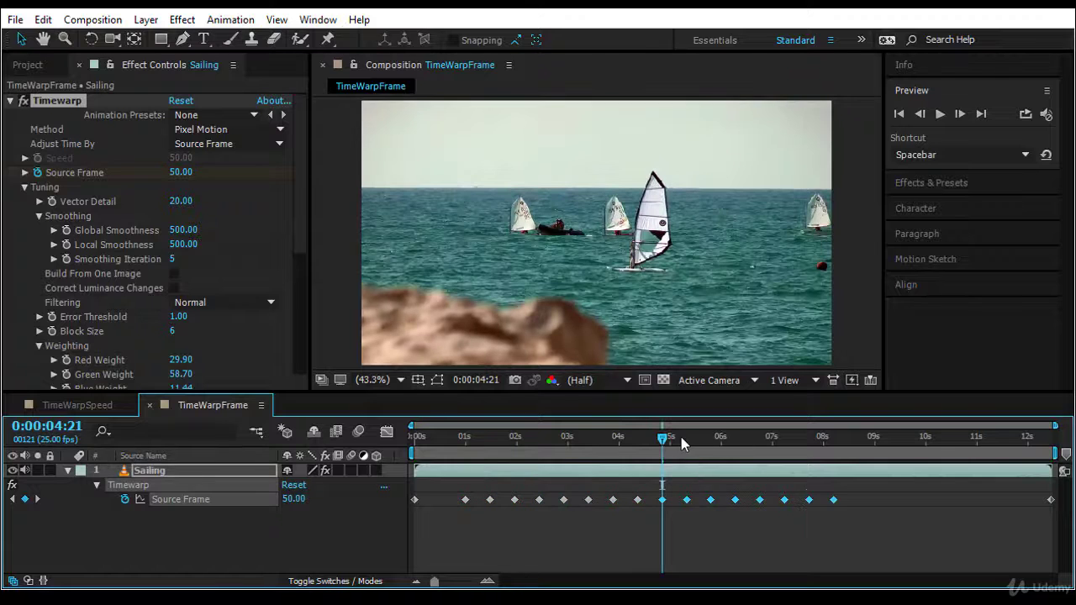
# Step: Preview the extended series of back-and-forth keyframes from the start of the composition
pyautogui.moveTo(657, 445)
pyautogui.mouseDown()
pyautogui.moveTo(637, 445)
pyautogui.moveTo(668, 445)
pyautogui.mouseUp()
pyautogui.press('Home')
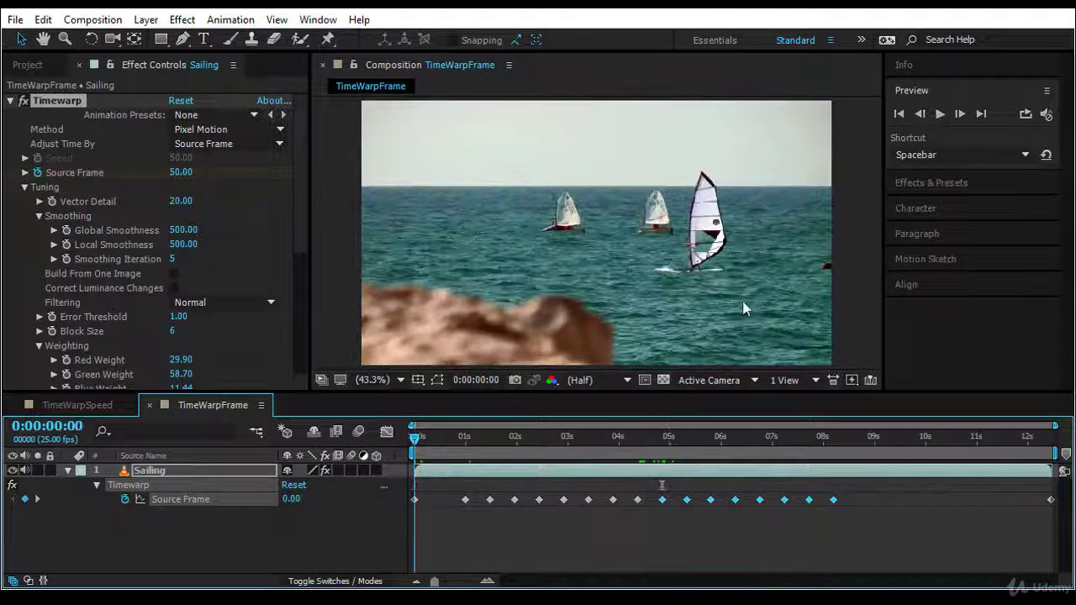
pyautogui.click(938, 114)
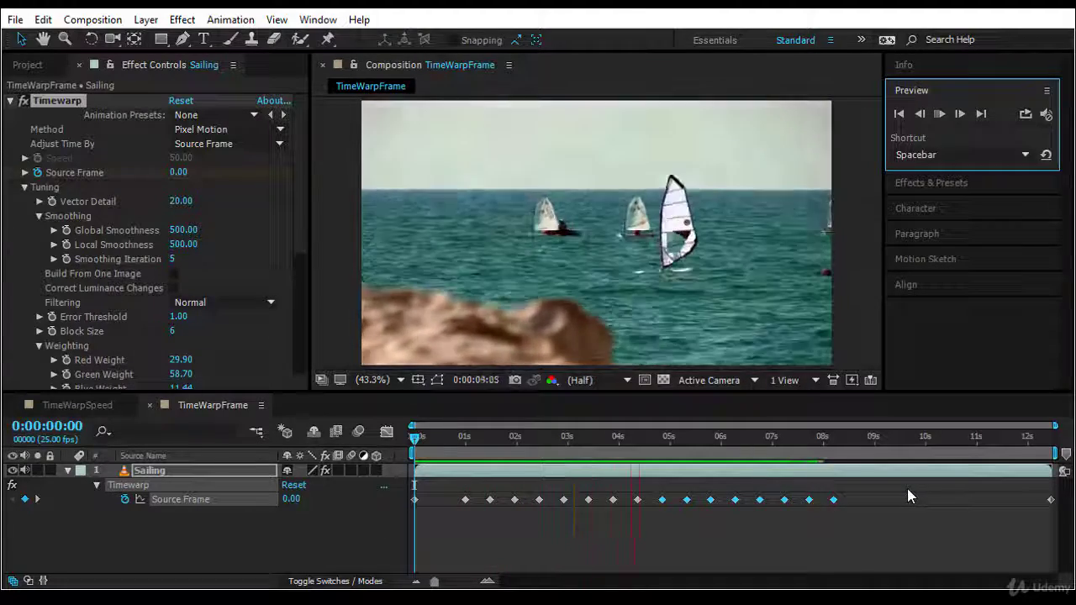
pyautogui.click(413, 438)
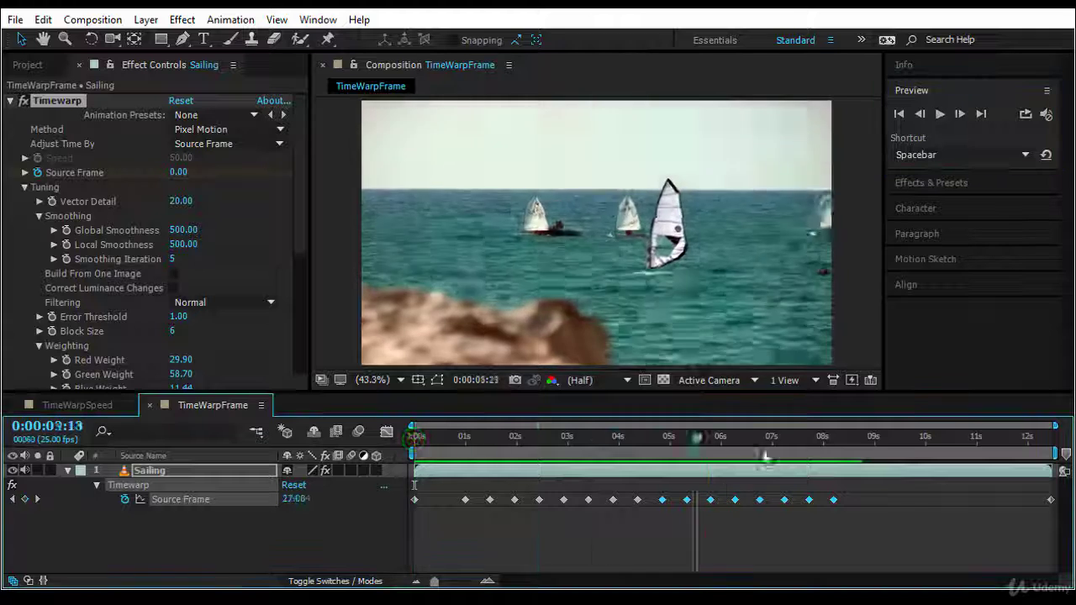
# Step: Compress all the back-and-forth Source Frame keyframes proportionally so the last falls at about 0:00:04:20, and preview from the start
pyautogui.moveTo(863, 485); pyautogui.dragTo(441, 523)
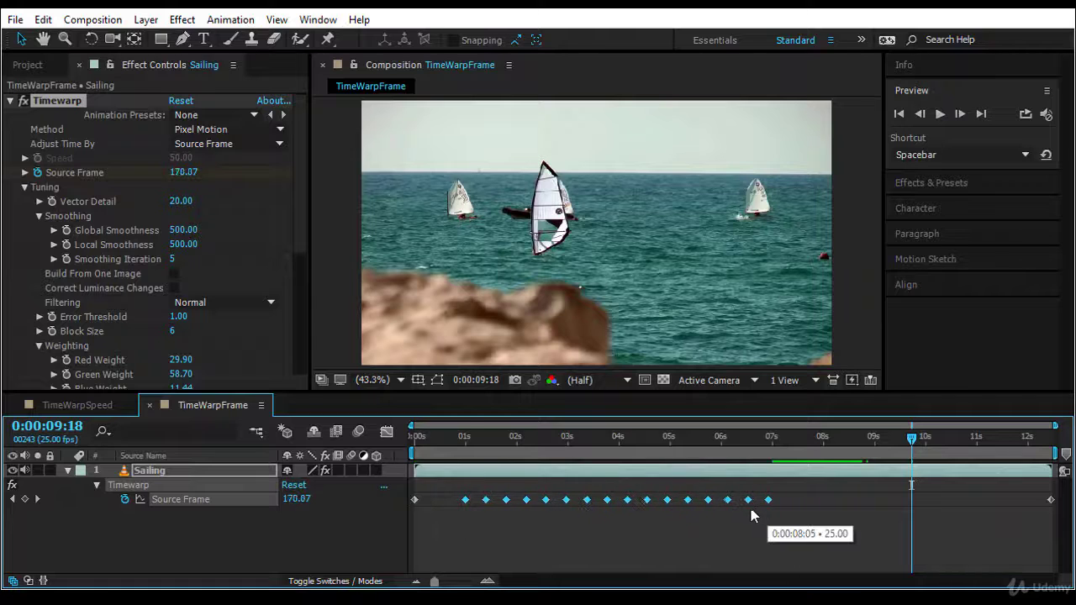
pyautogui.moveTo(662, 500); pyautogui.dragTo(660, 500)
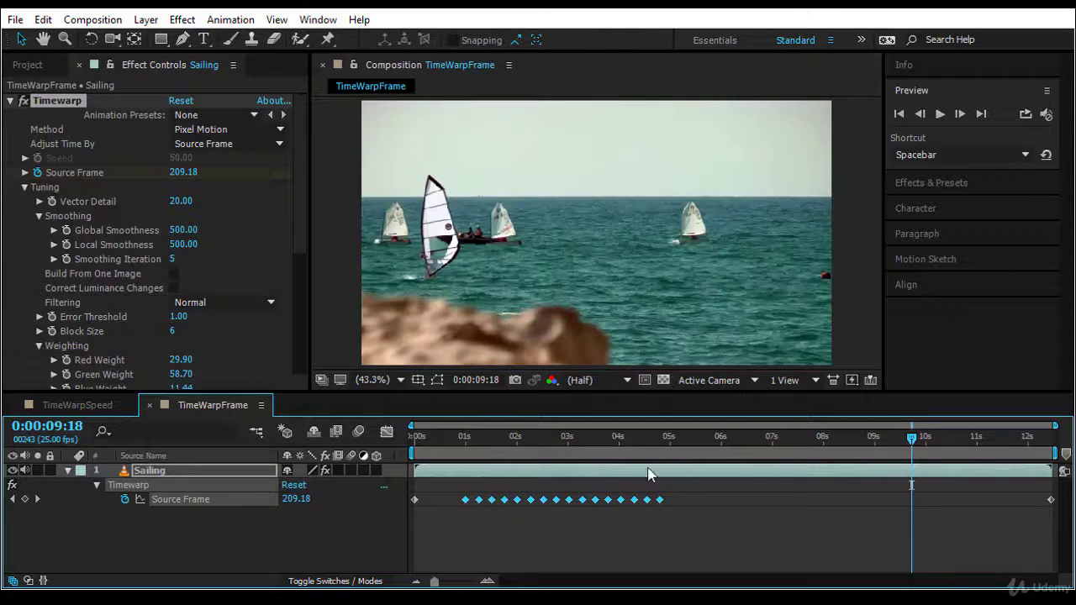
pyautogui.moveTo(911, 437); pyautogui.dragTo(412, 465)
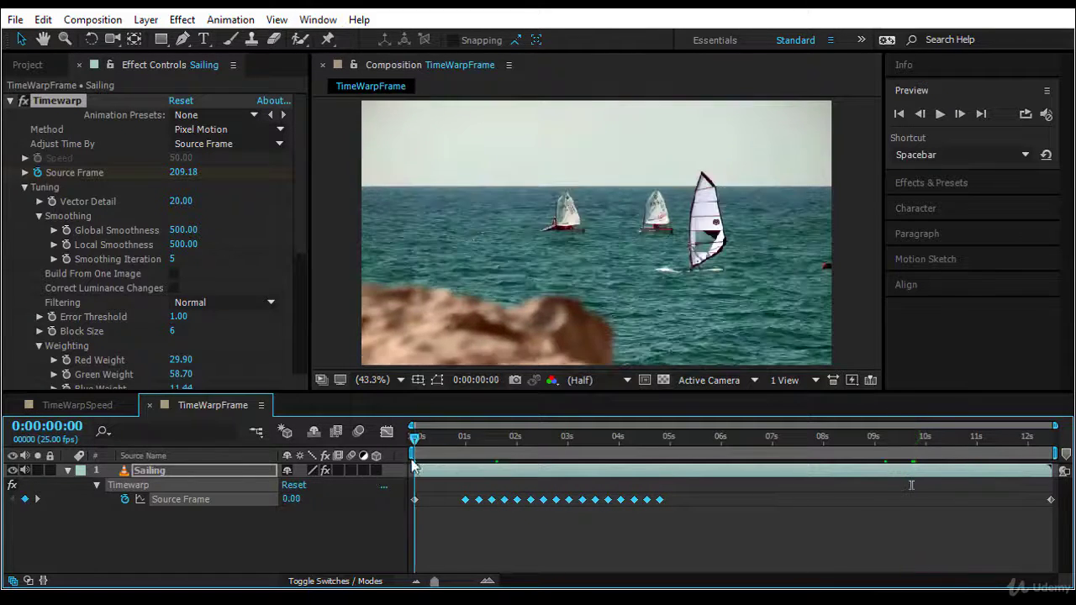
pyautogui.click(939, 113)
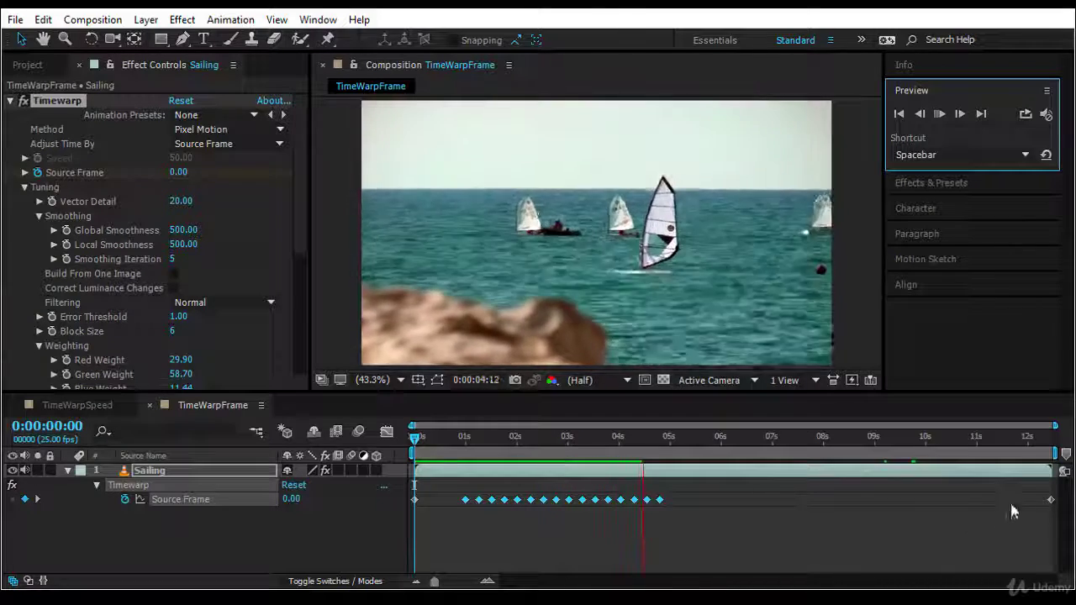
# Step: Move the final Source Frame keyframe earlier to about 0:00:06:02 and return the current time to the start
pyautogui.click(1050, 500)
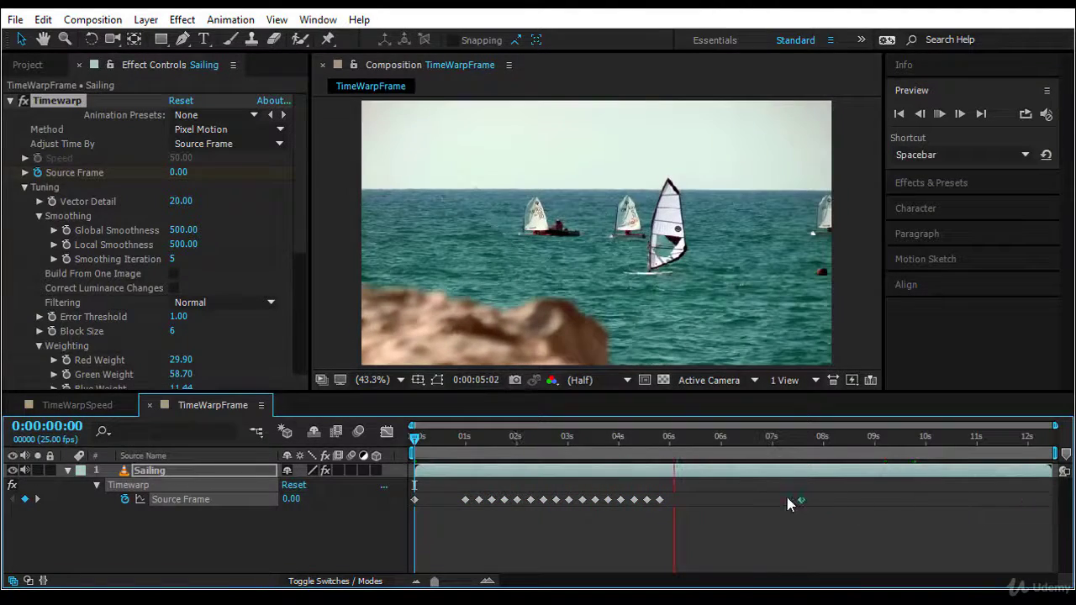
pyautogui.rightClick(747, 501)
pyautogui.click(746, 500)
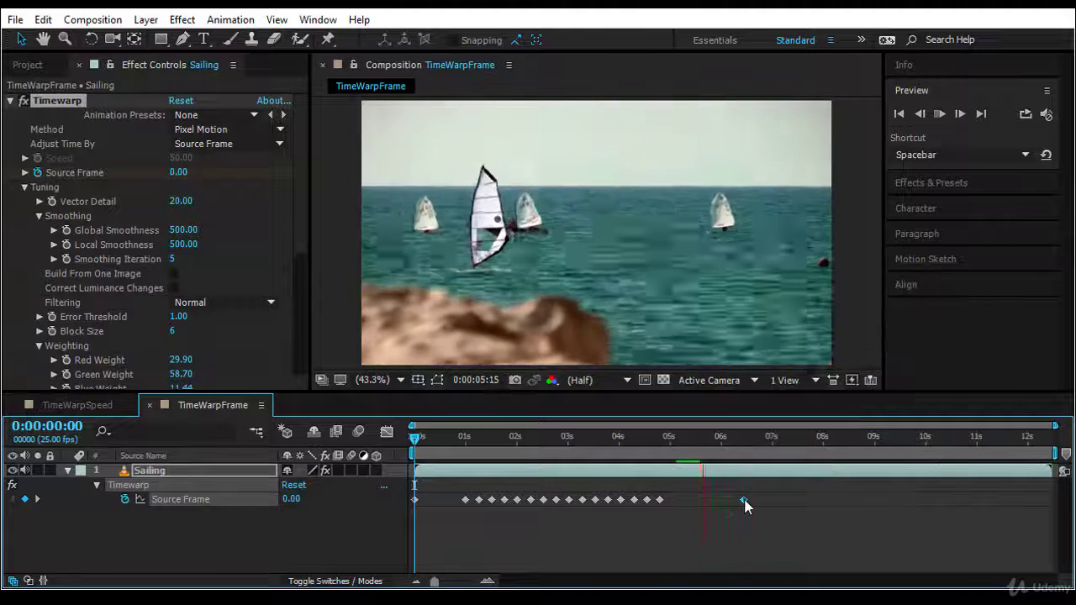
pyautogui.click(746, 500)
pyautogui.moveTo(746, 502); pyautogui.dragTo(725, 503)
pyautogui.click(410, 436)
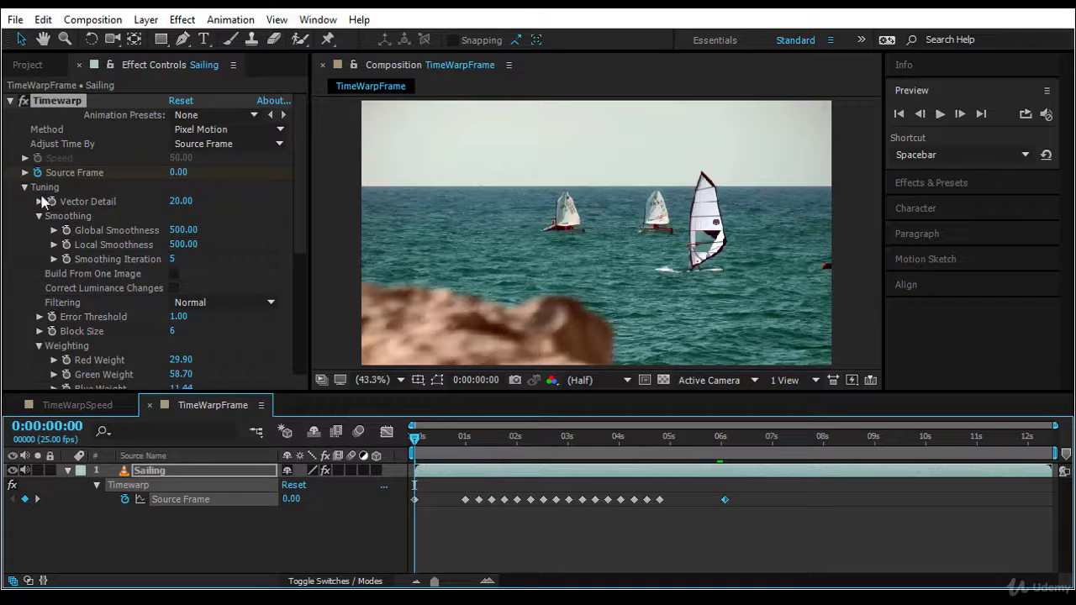
# Step: Collapse the Timewarp Tuning settings, enable the effect's Motion Blur, and preview the result
pyautogui.click(26, 186)
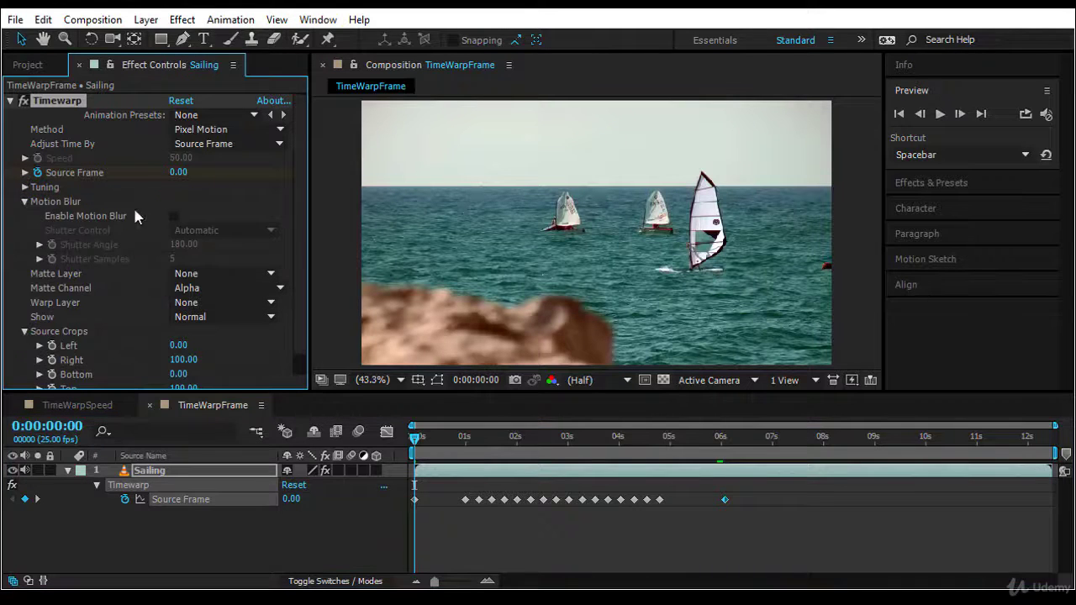
pyautogui.click(173, 217)
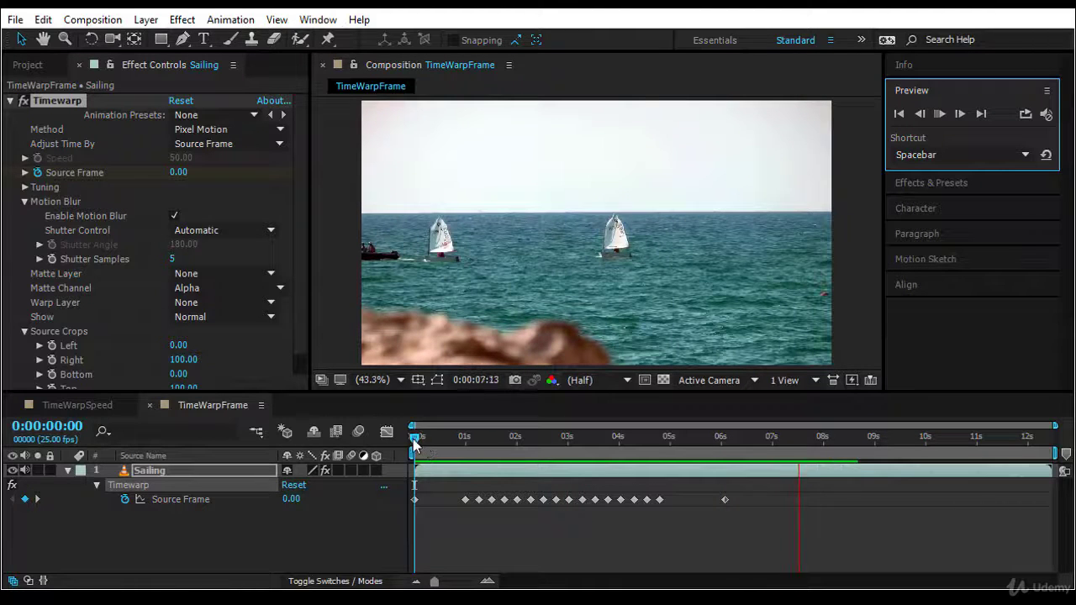
pyautogui.press('space')
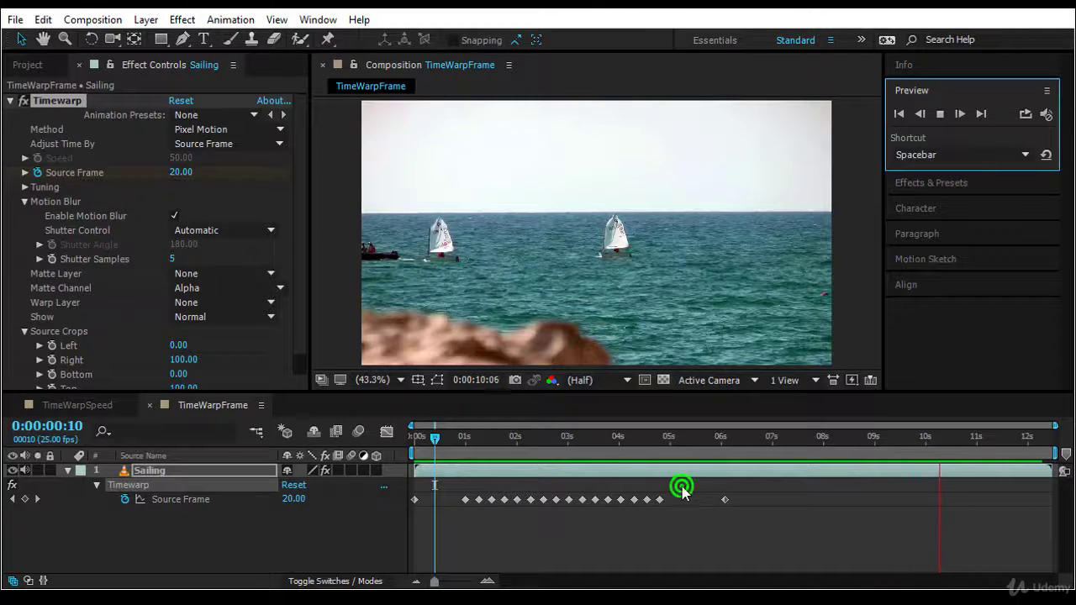
# Step: Convert the back-and-forth Source Frame keyframes from 1 second to about 0:00:04:20 to Auto Bezier and show them in the Graph Editor
pyautogui.moveTo(681, 487); pyautogui.dragTo(567, 522)
pyautogui.moveTo(448, 535); pyautogui.dragTo(448, 535)
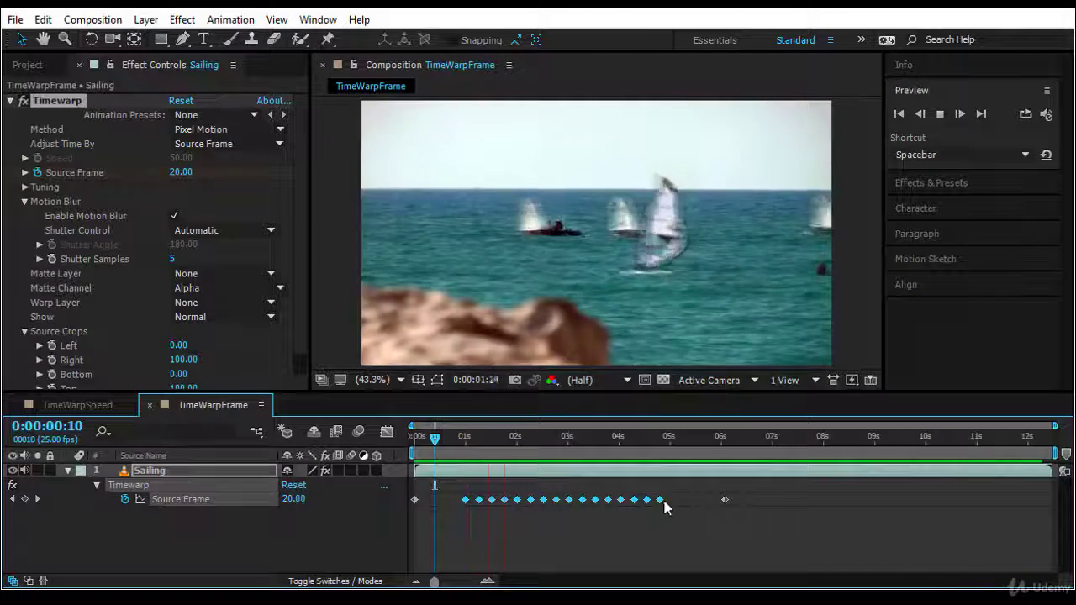
pyautogui.keyDown('ctrl'); pyautogui.click(661, 500); pyautogui.keyUp('ctrl')
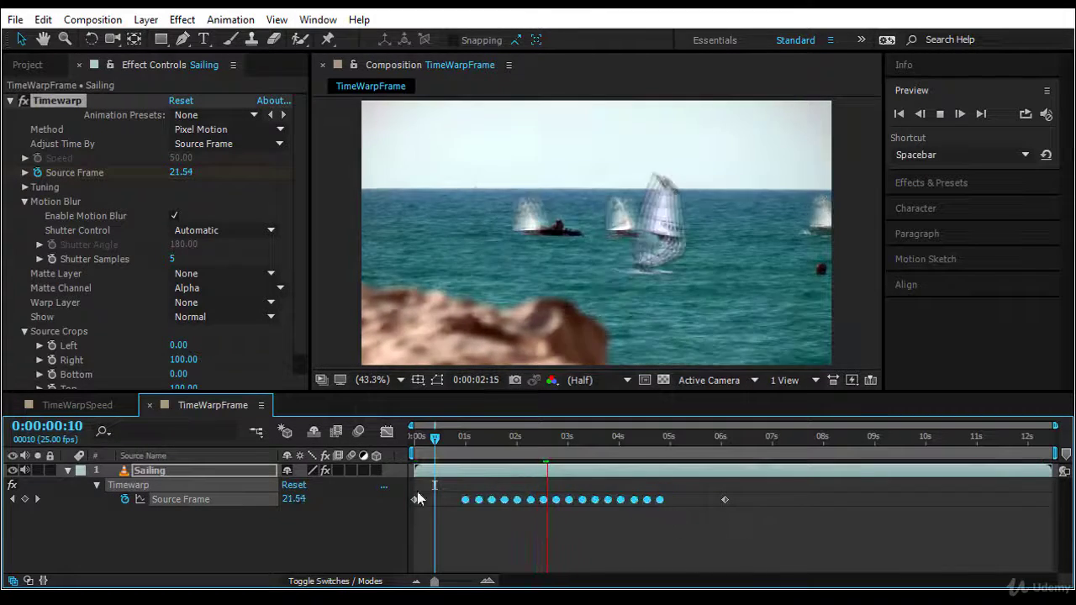
pyautogui.click(388, 432)
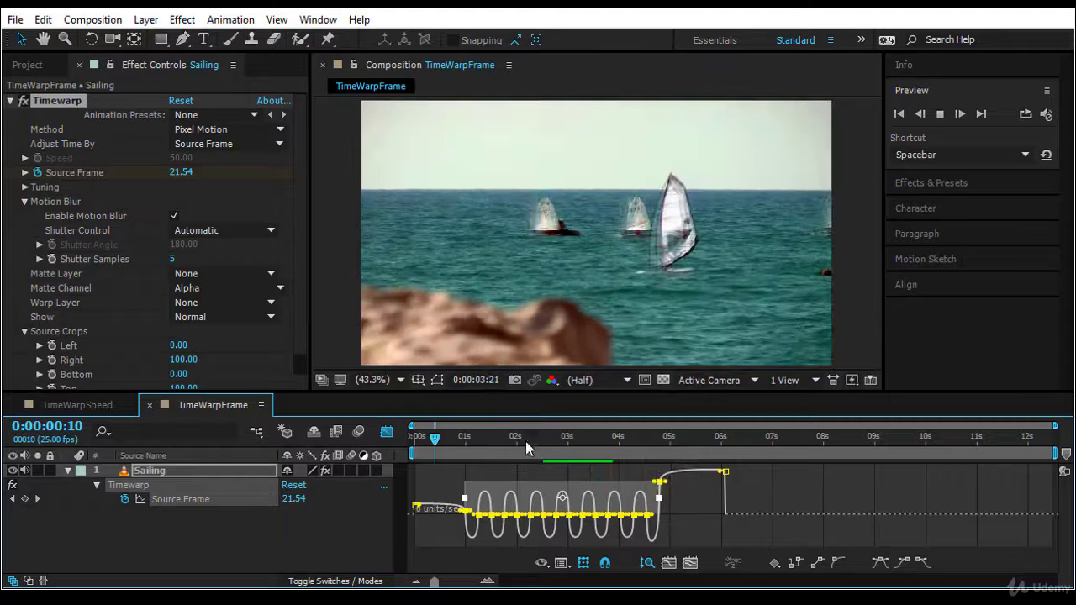
# Step: Apply Easy Ease to the Source Frame keyframes from 1 second to about 0:00:04:20, check their Graph Editor curve, and return to the start
pyautogui.click(385, 431)
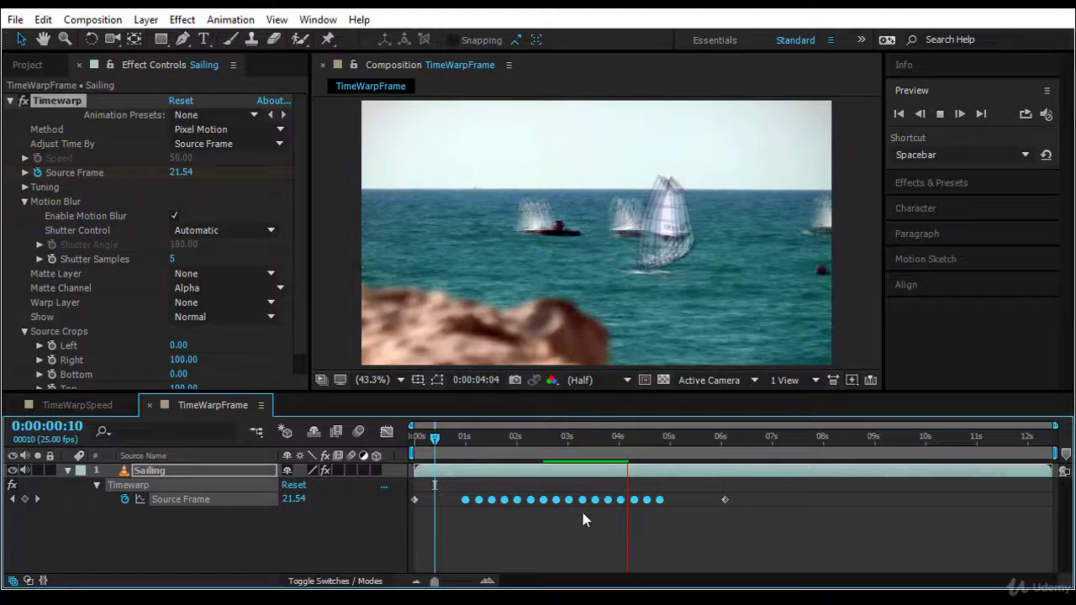
pyautogui.moveTo(673, 487); pyautogui.dragTo(444, 516)
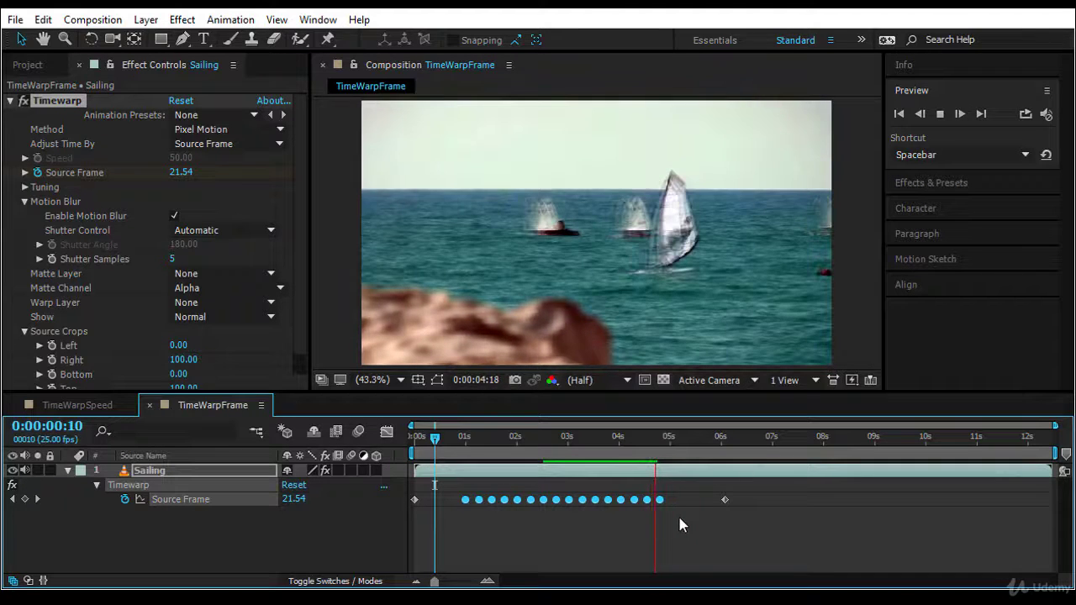
pyautogui.click(386, 431)
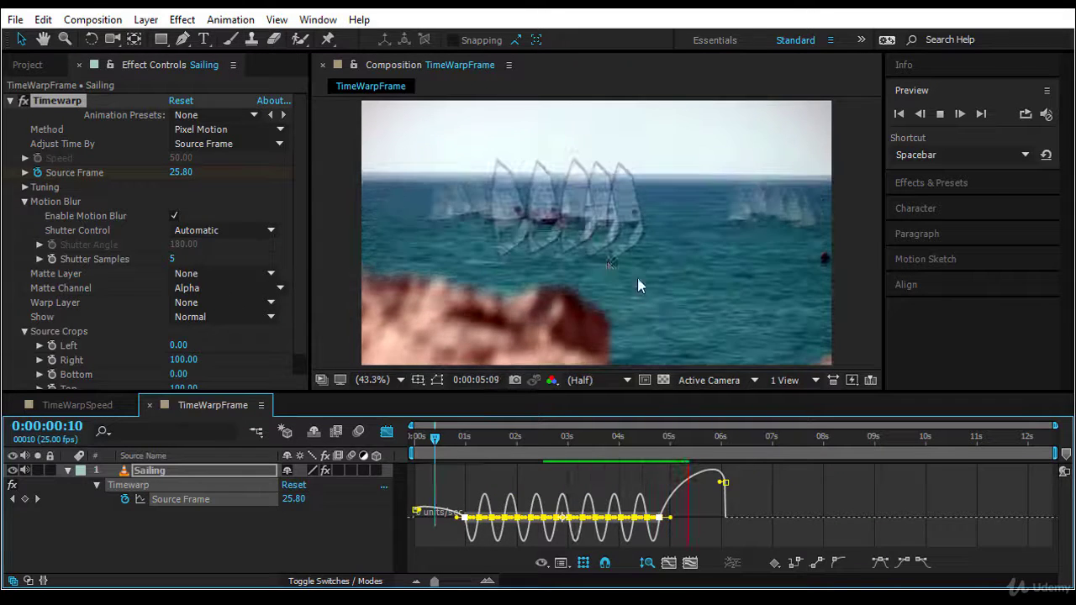
pyautogui.click(386, 431)
pyautogui.click(438, 437)
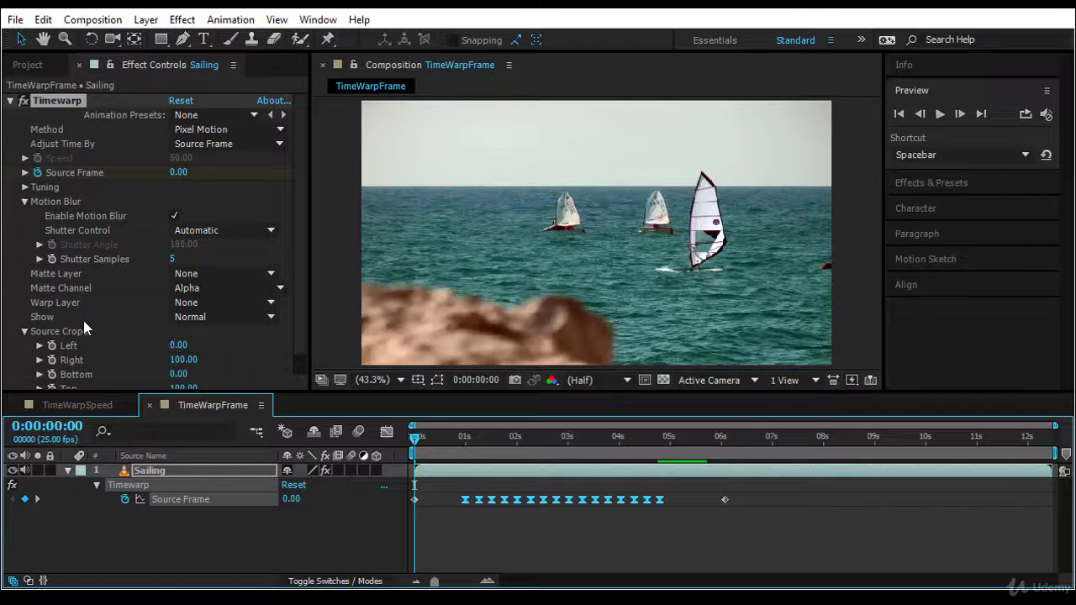
# Step: Change the Timewarp Method to Frame Mix and preview the composition from the start
pyautogui.scroll(-1, 83, 329)
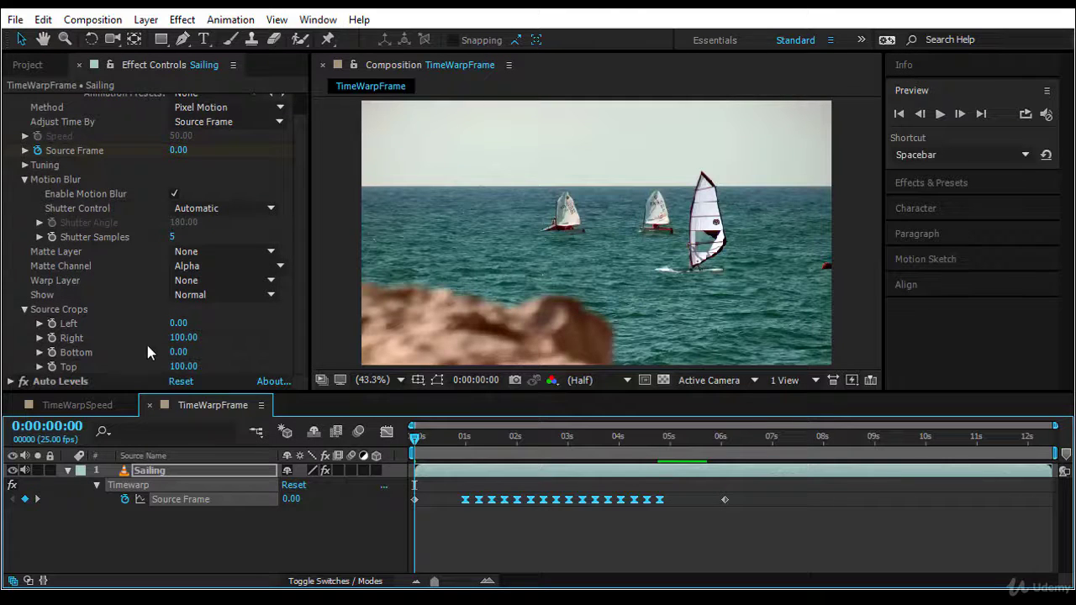
pyautogui.scroll(1, 146, 343)
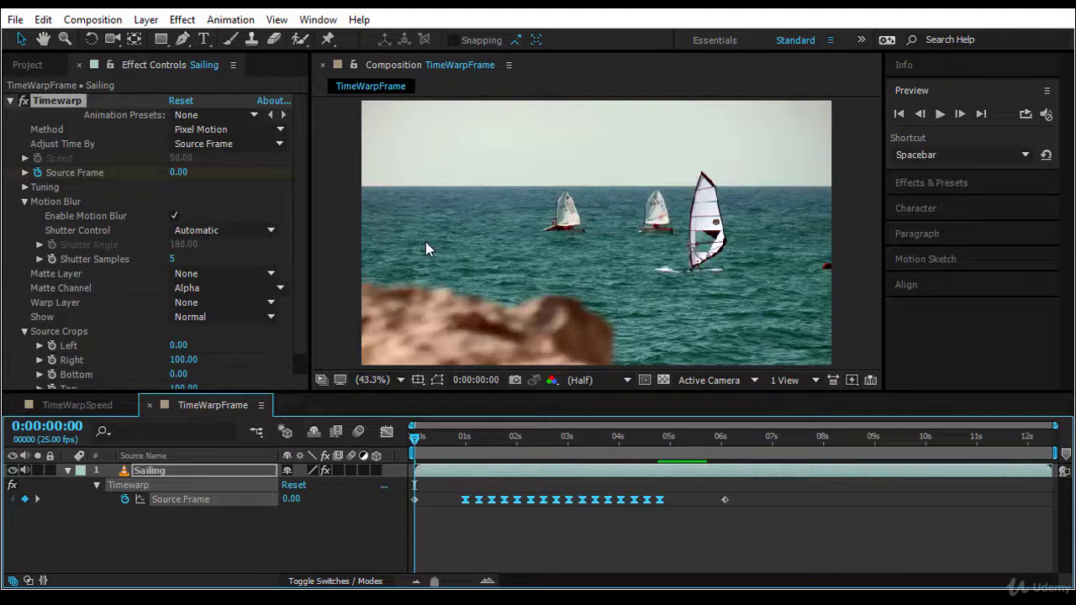
pyautogui.click(238, 135)
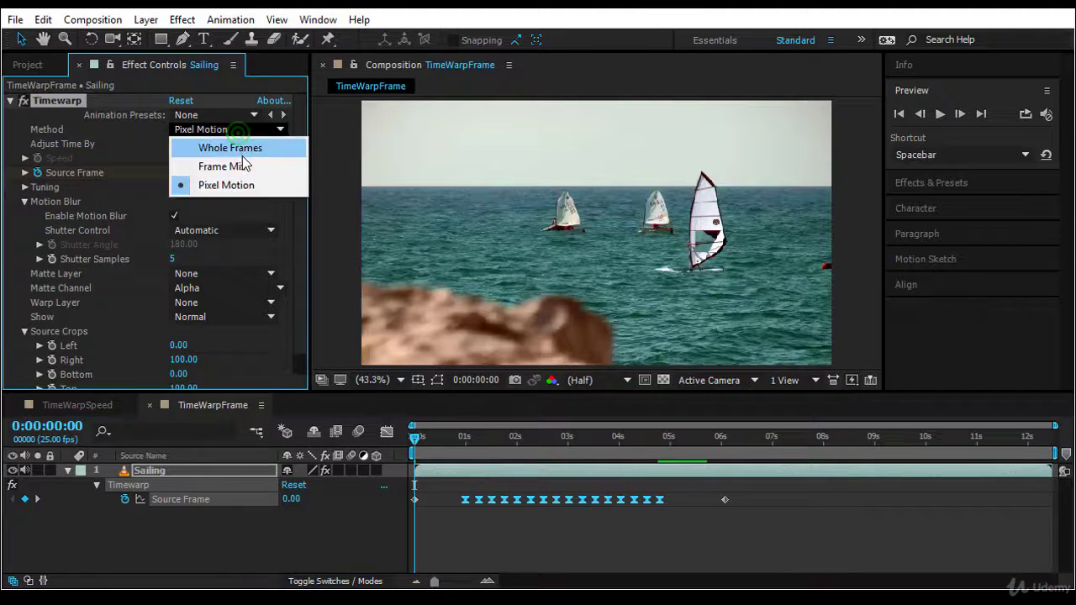
pyautogui.click(233, 163)
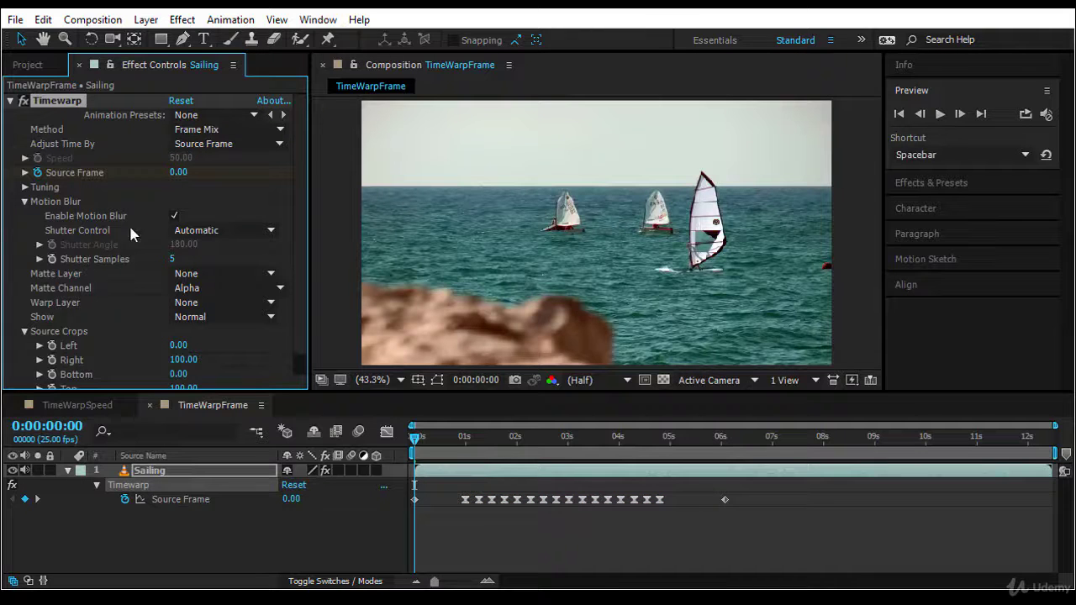
pyautogui.click(937, 114)
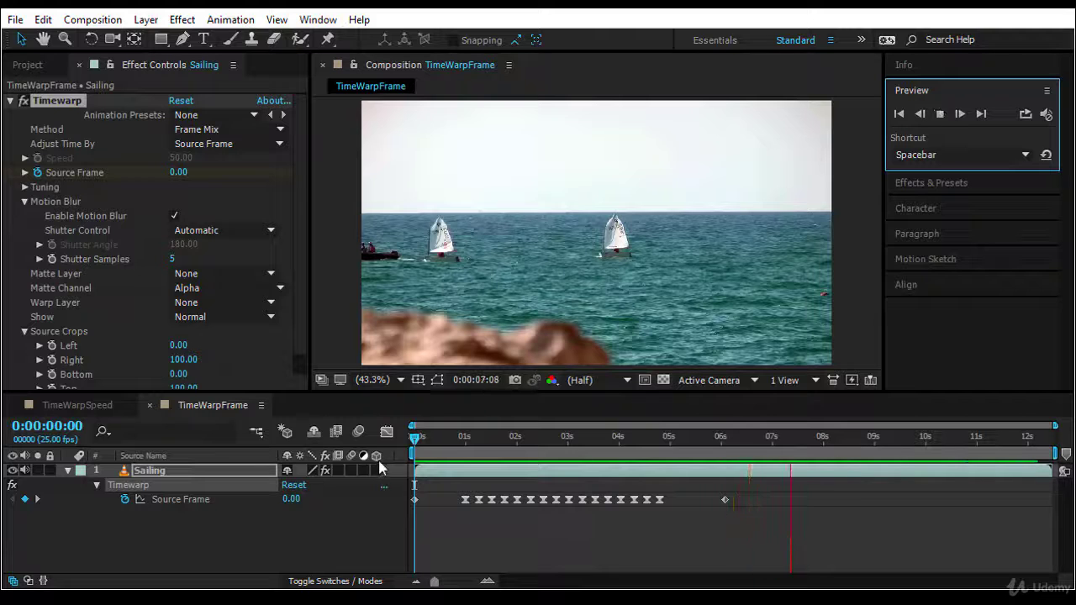
# Step: Preview the retimed clip with the current time at 0:00:01:21 and review the Adjust Time By options without changing them
pyautogui.moveTo(412, 443); pyautogui.dragTo(505, 481)
pyautogui.click(940, 114)
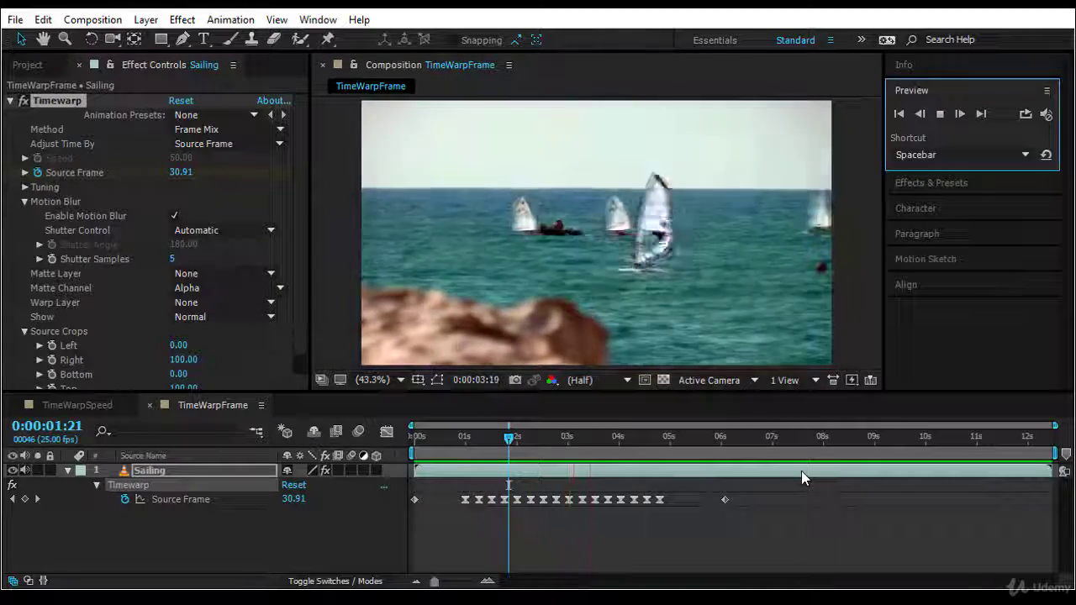
pyautogui.click(225, 144)
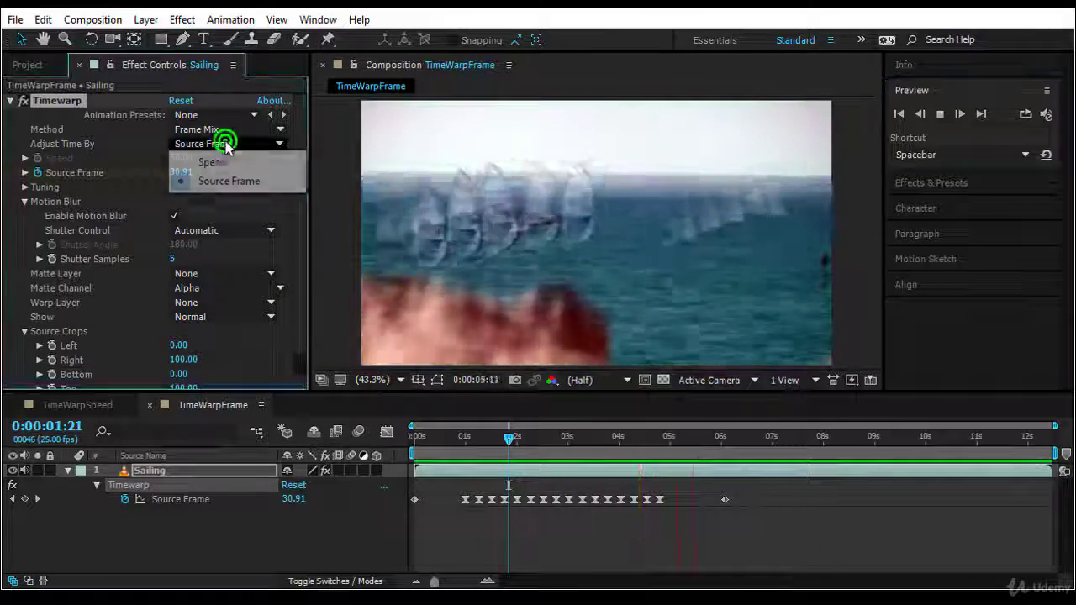
pyautogui.click(326, 230)
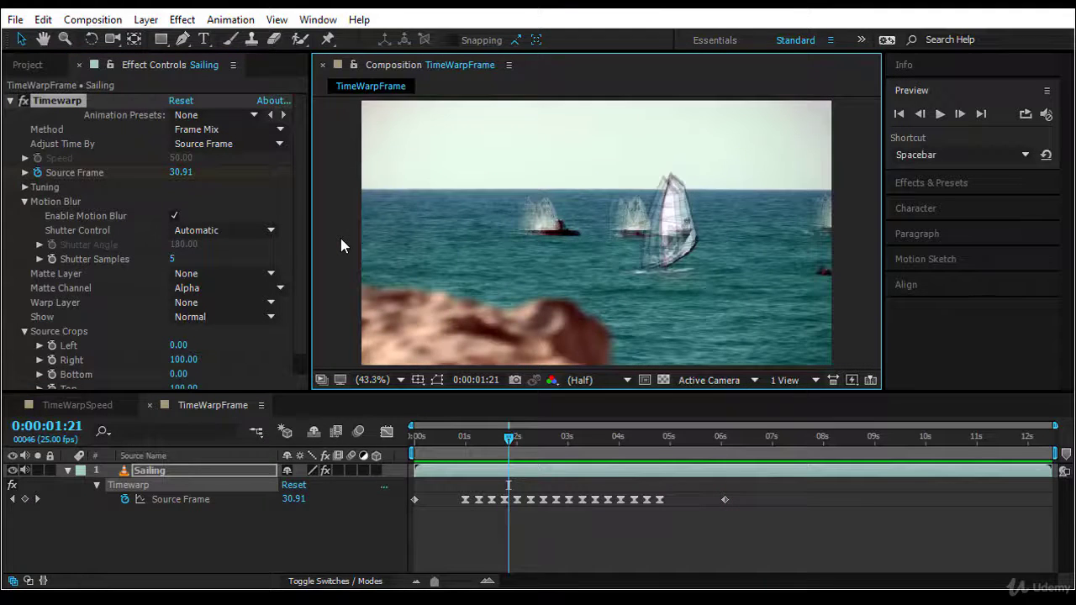
# Step: Return the current time to the start and play the Frame Mix result repeatedly to review the retimed motion
pyautogui.press('Home')
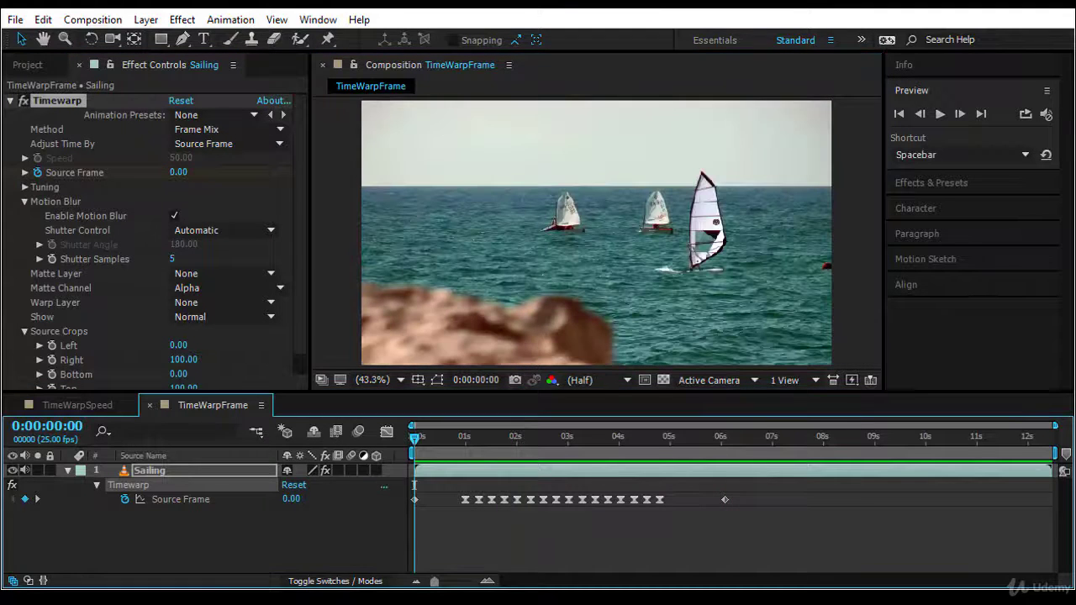
pyautogui.press('space')
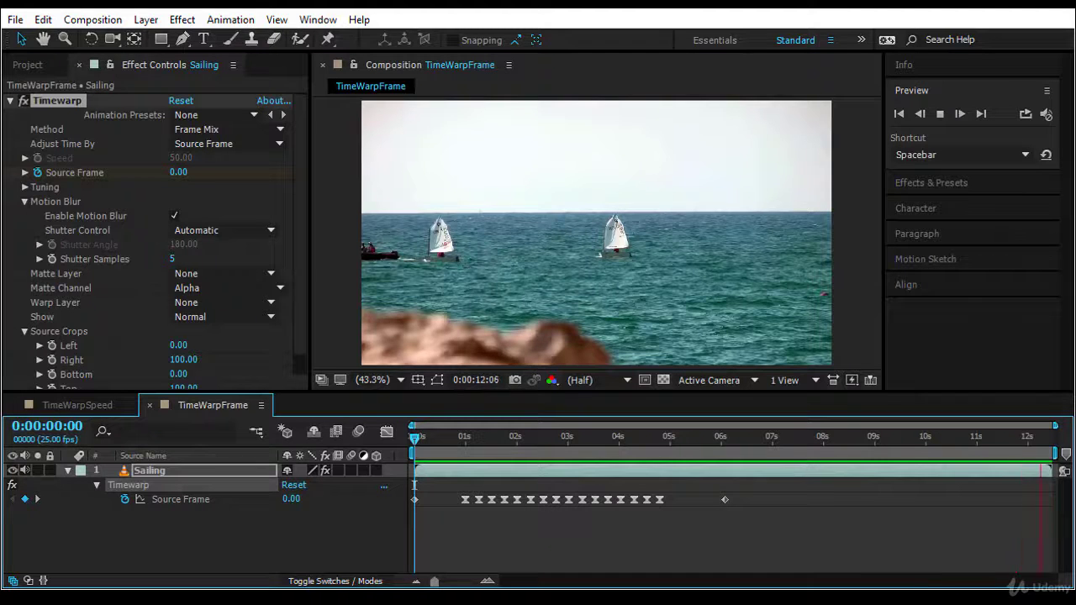
pyautogui.press('space')
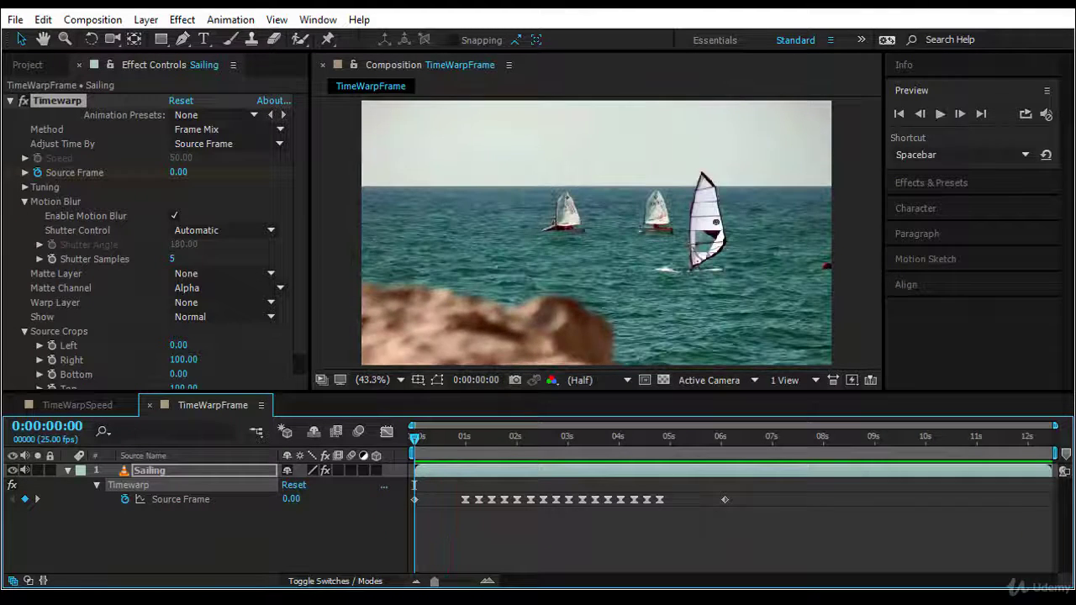
pyautogui.press('space')
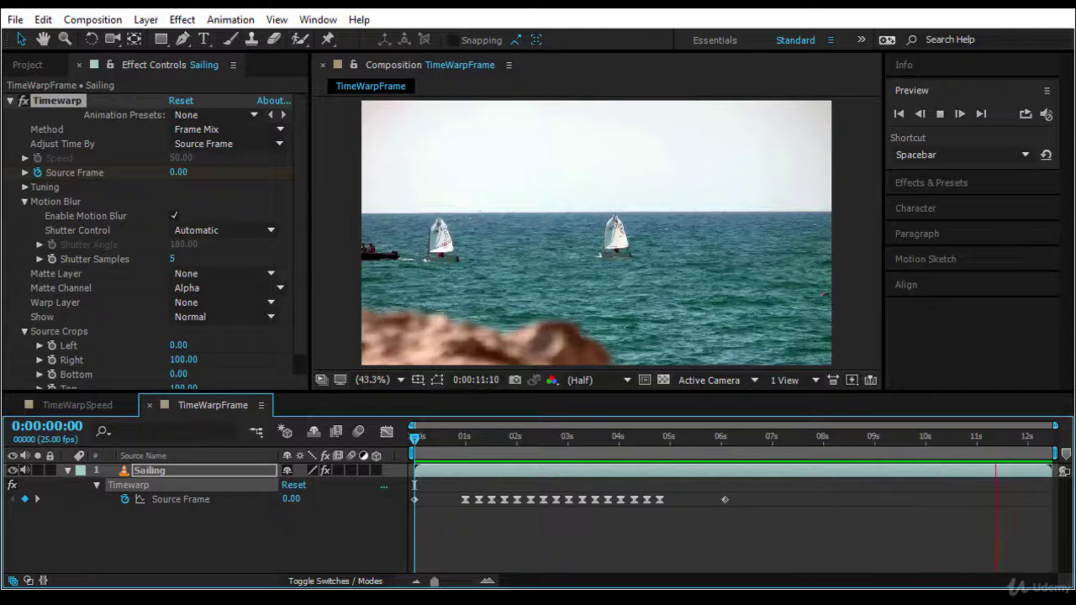
pyautogui.press('space')
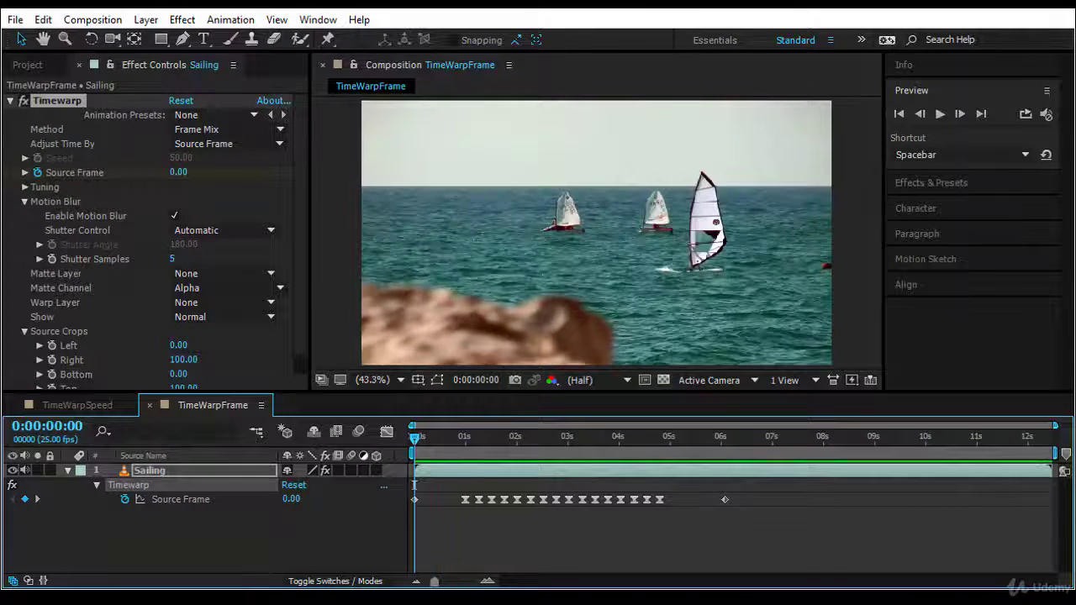
pyautogui.press('space')
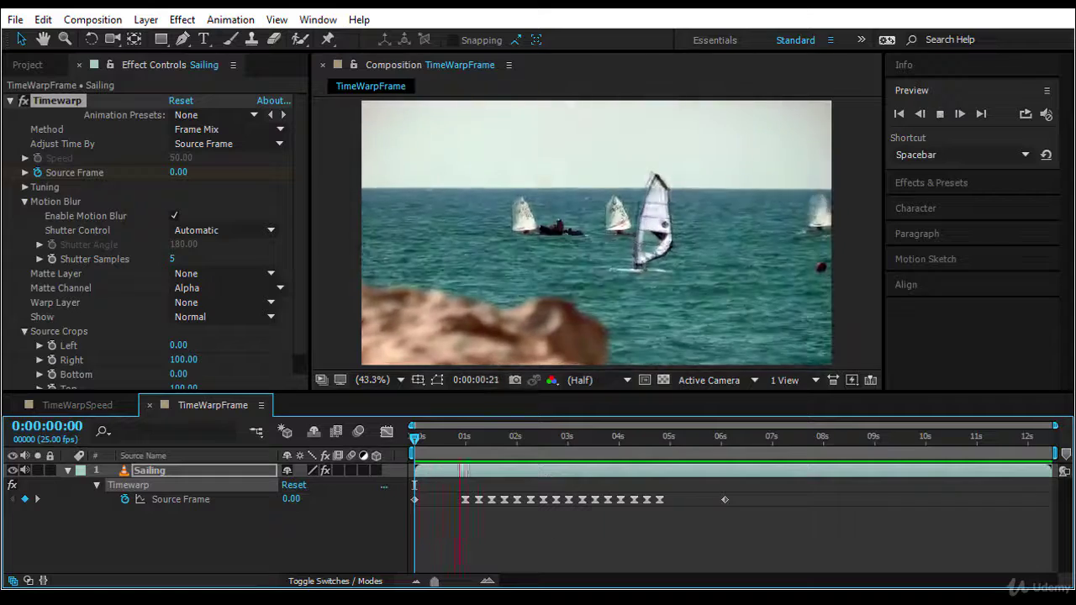